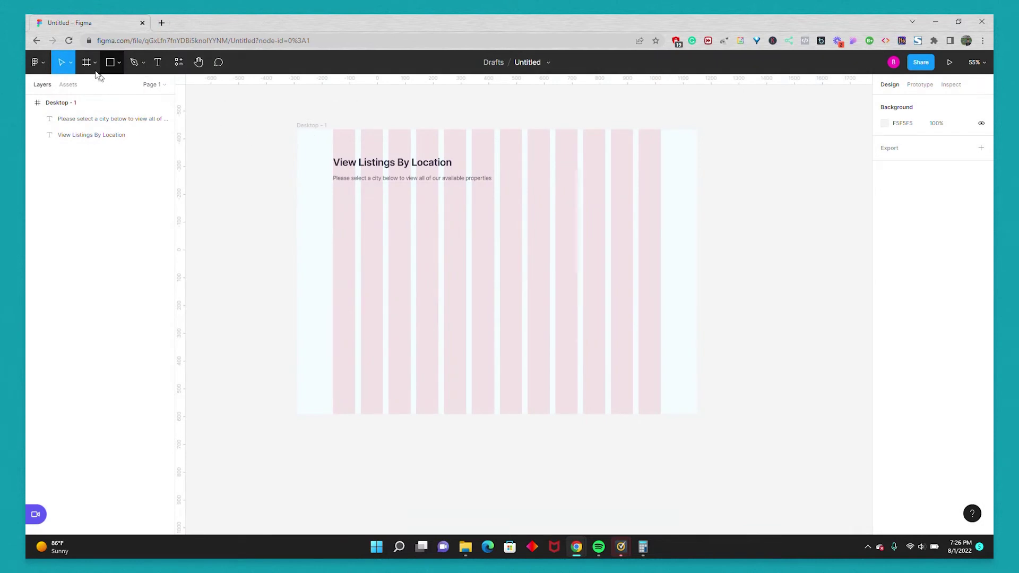
Draw a frame below the heading, set its height to 400, and name it Card
click(88, 63)
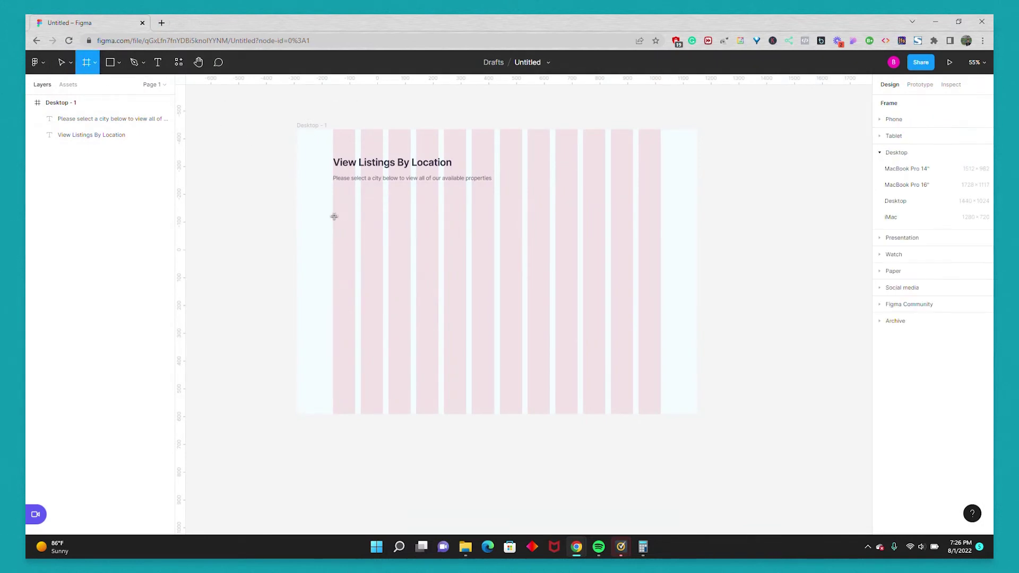
drag(343, 218, 410, 324)
click(944, 164)
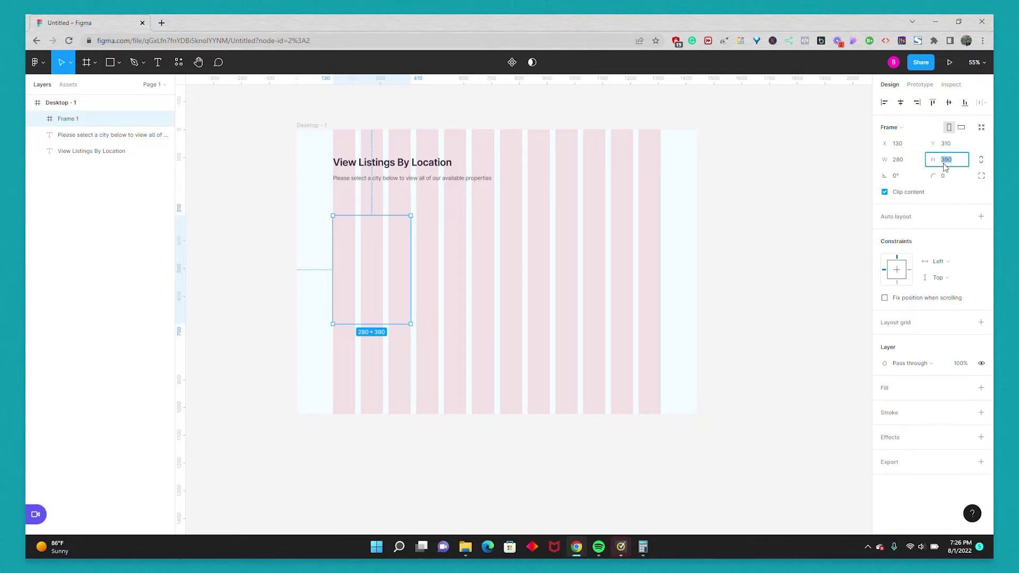
text(400)
key(Return)
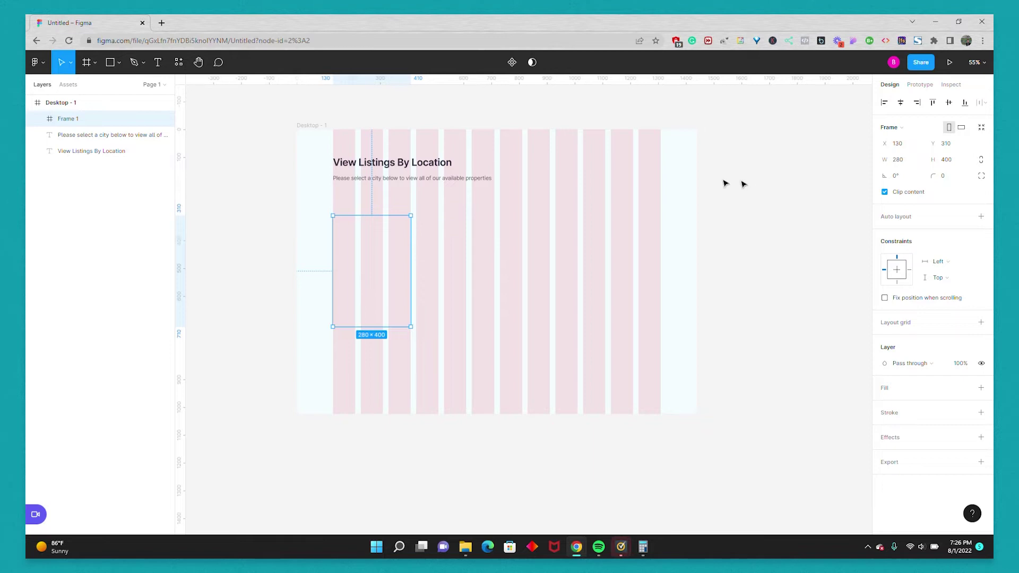
double_click(69, 119)
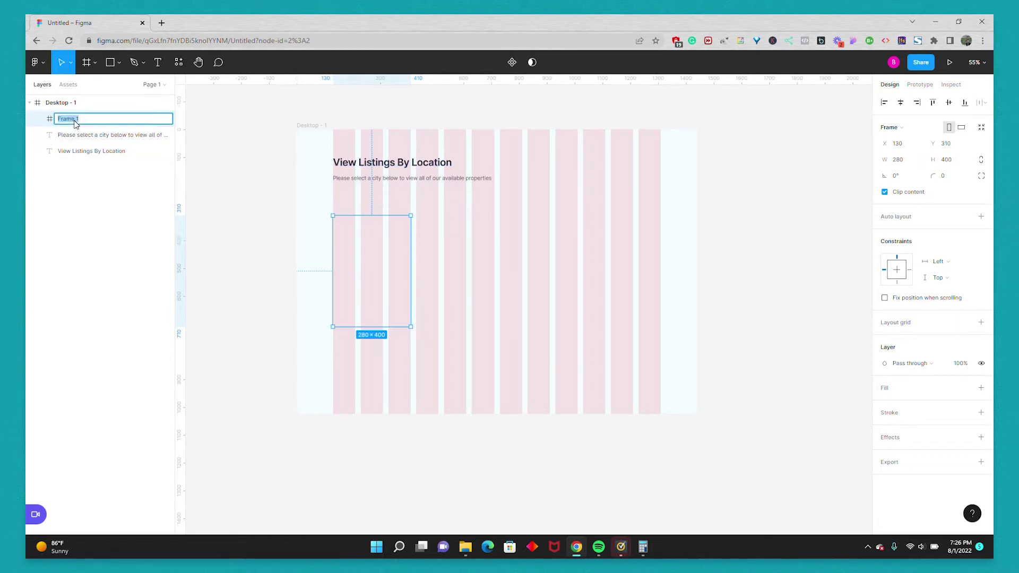
text(Card)
key(Return)
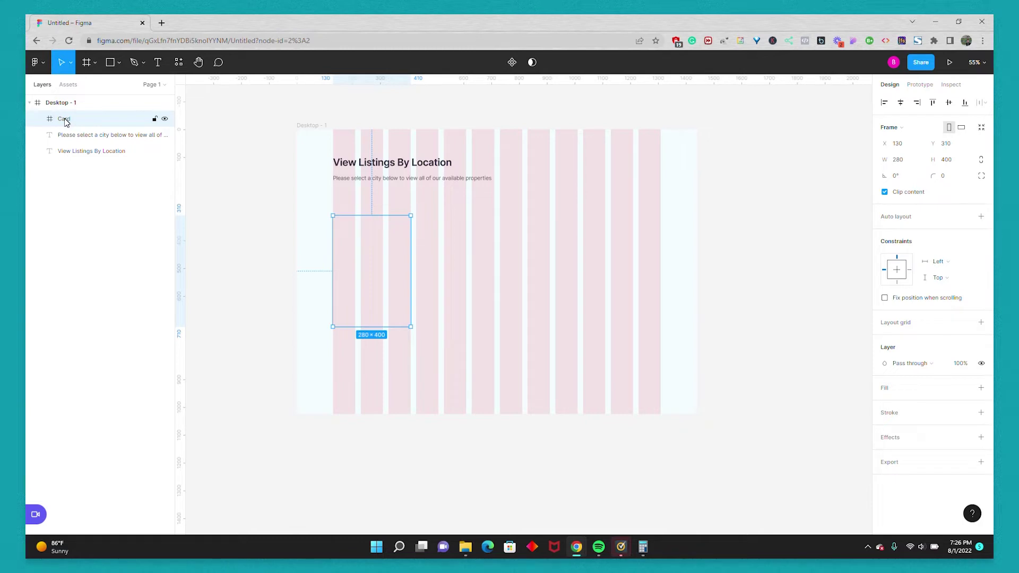
Paste a copy of the Card frame and rename it Img
key(ctrl+v)
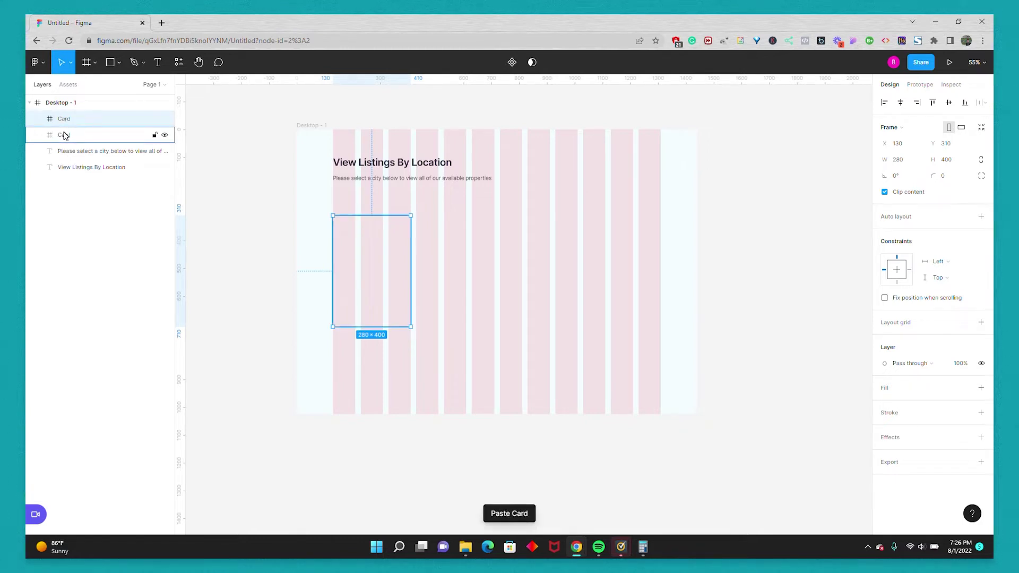
double_click(63, 135)
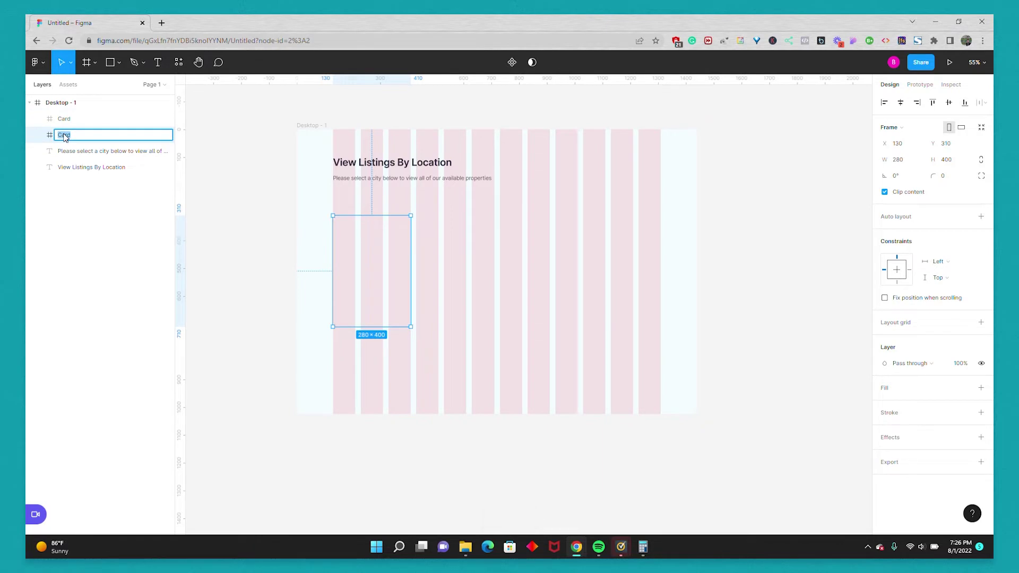
text(Img)
key(Return)
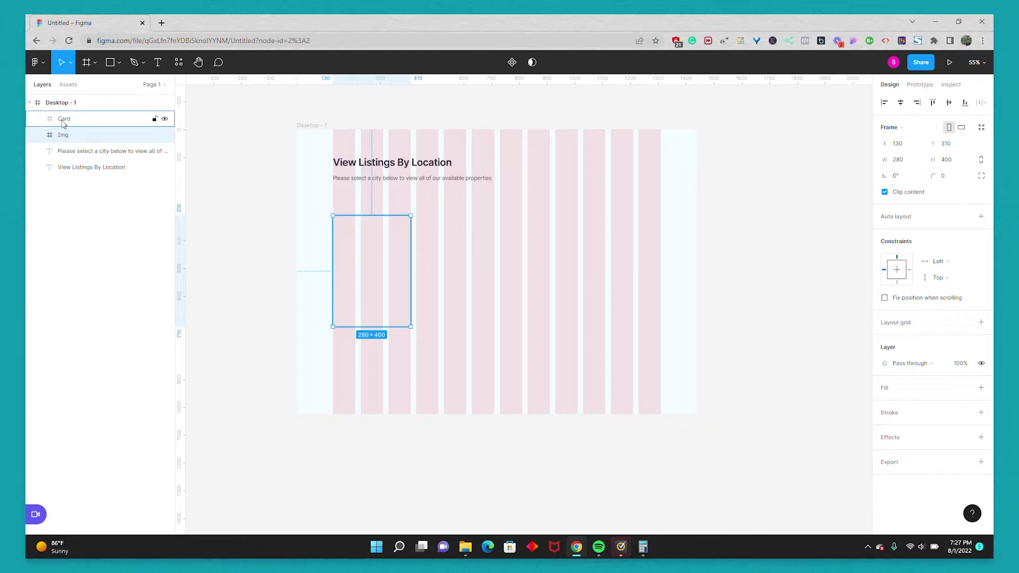
Move Img inside Card and give it an image fill using the palm-tree photo
drag(63, 136, 90, 129)
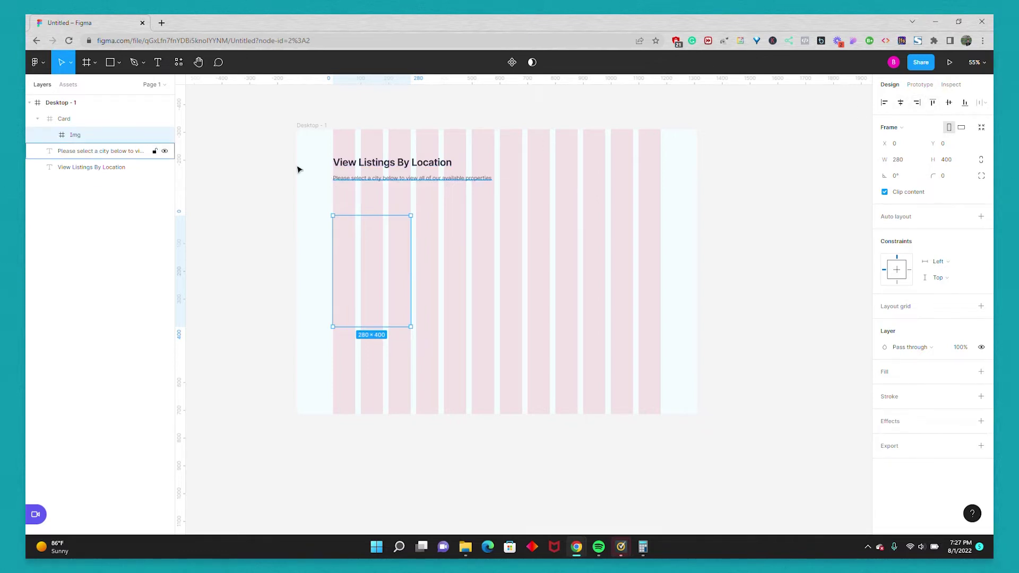
click(885, 373)
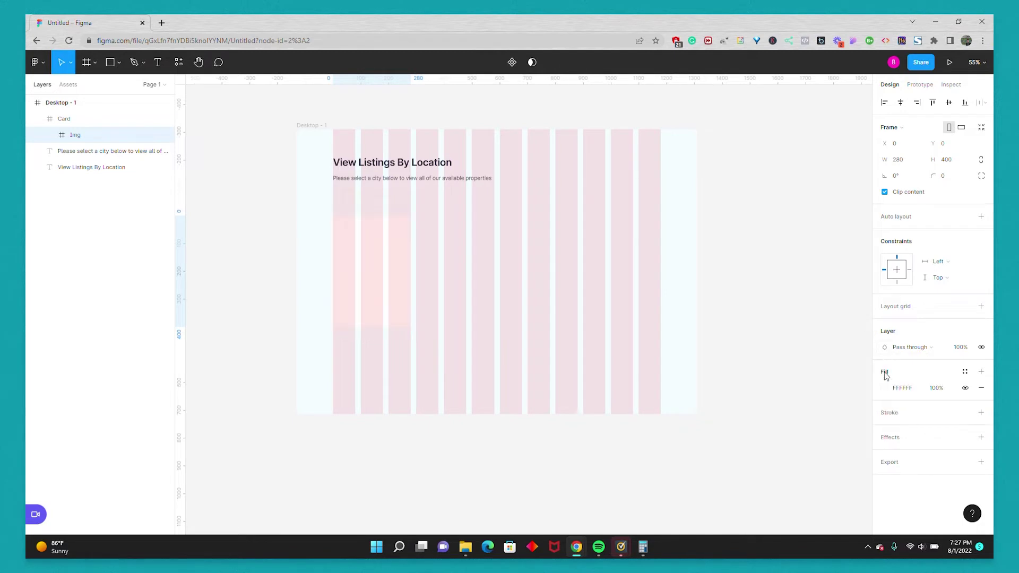
click(885, 388)
click(768, 272)
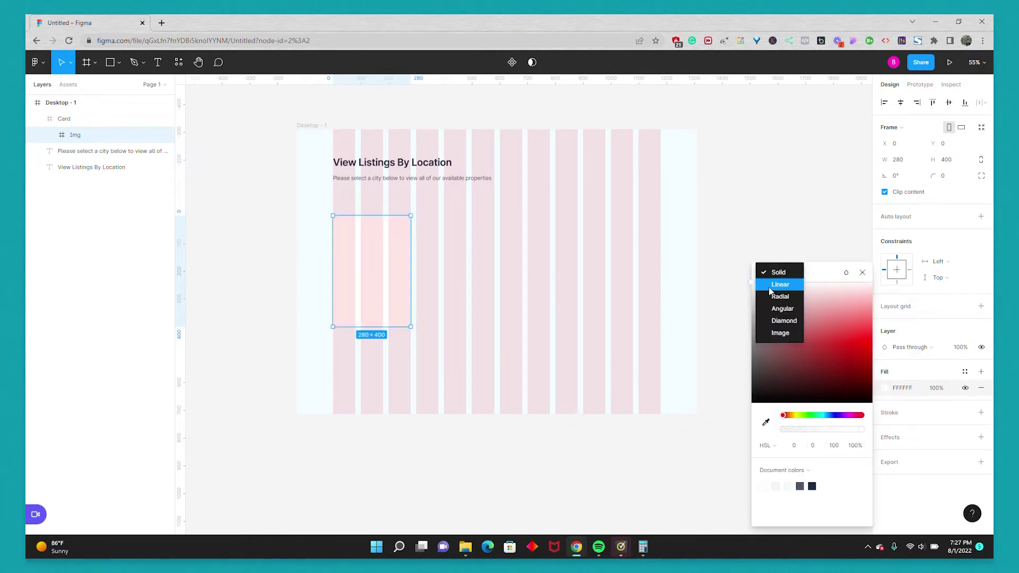
click(770, 333)
click(811, 344)
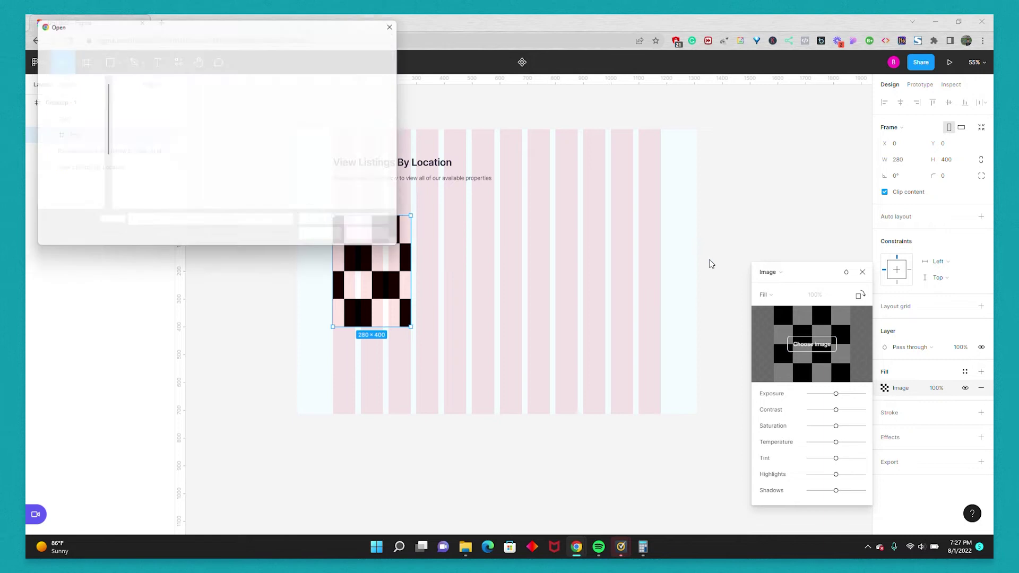
double_click(149, 106)
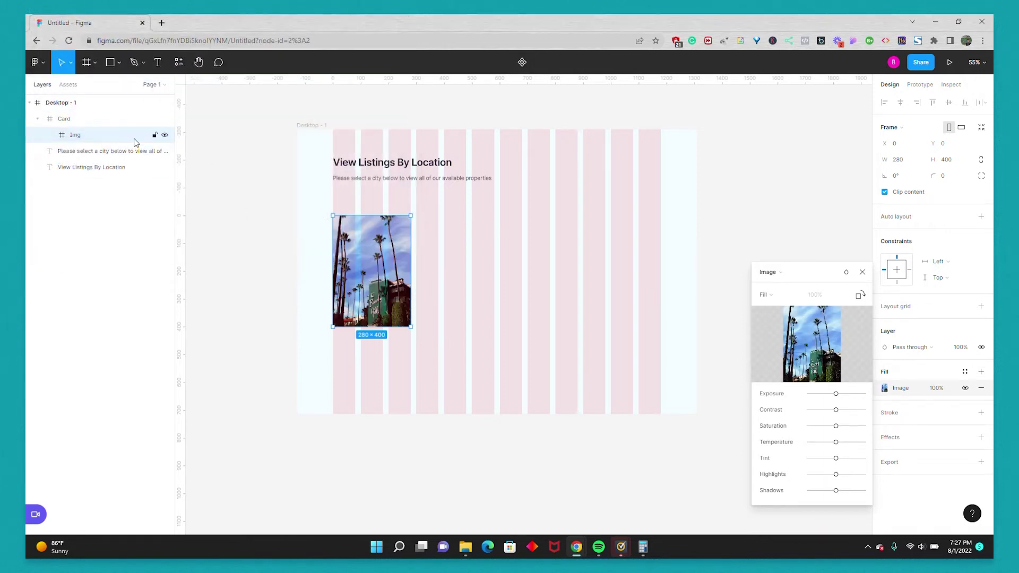
Duplicate the Img layer and remove the image fill from the top copy
click(73, 126)
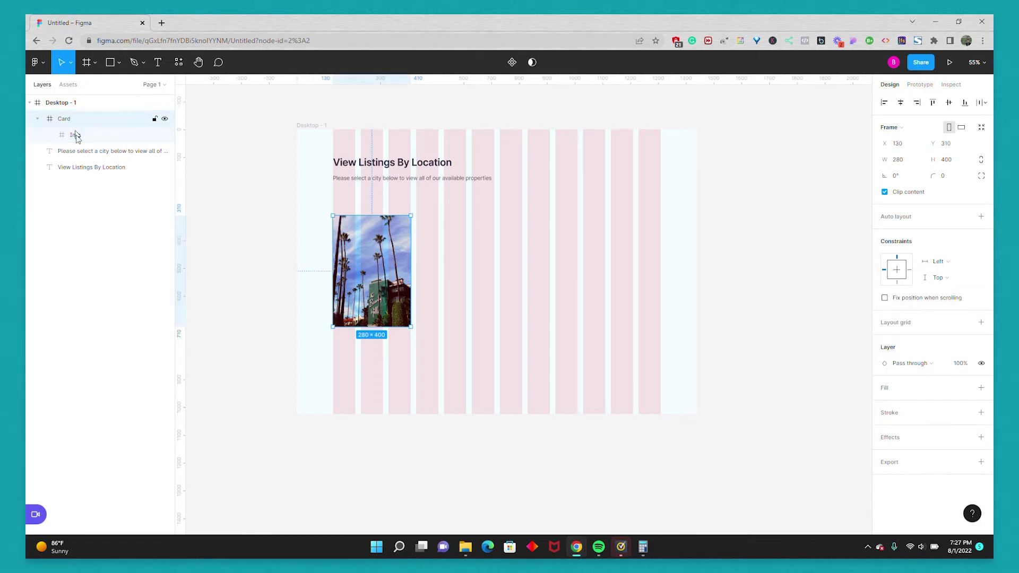
click(76, 137)
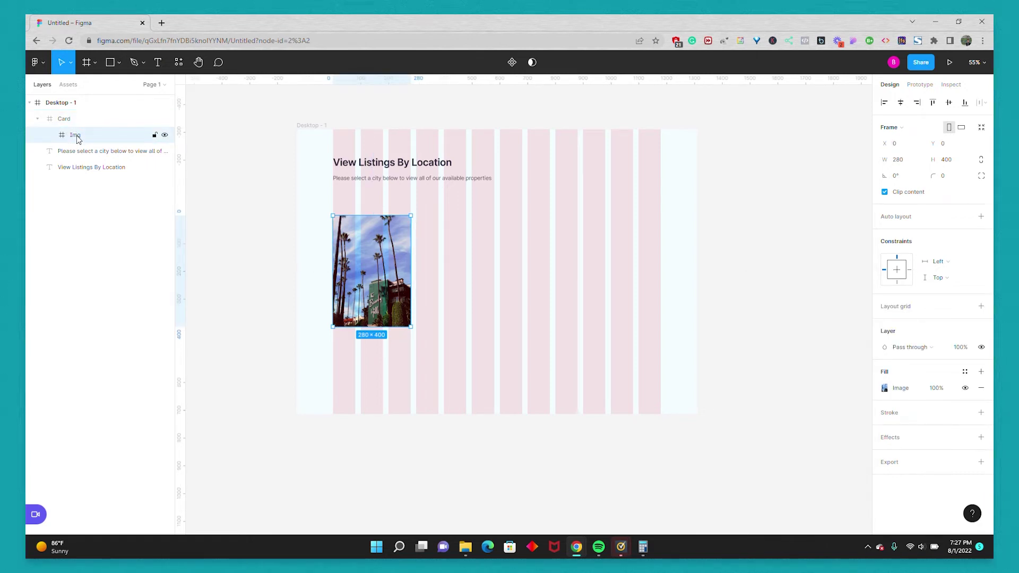
key(ctrl+v)
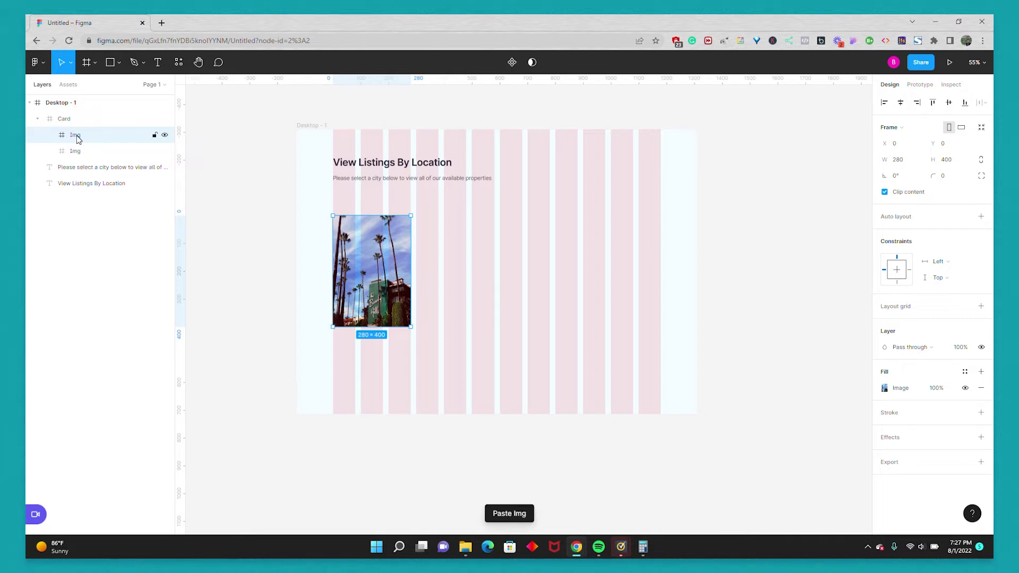
click(77, 149)
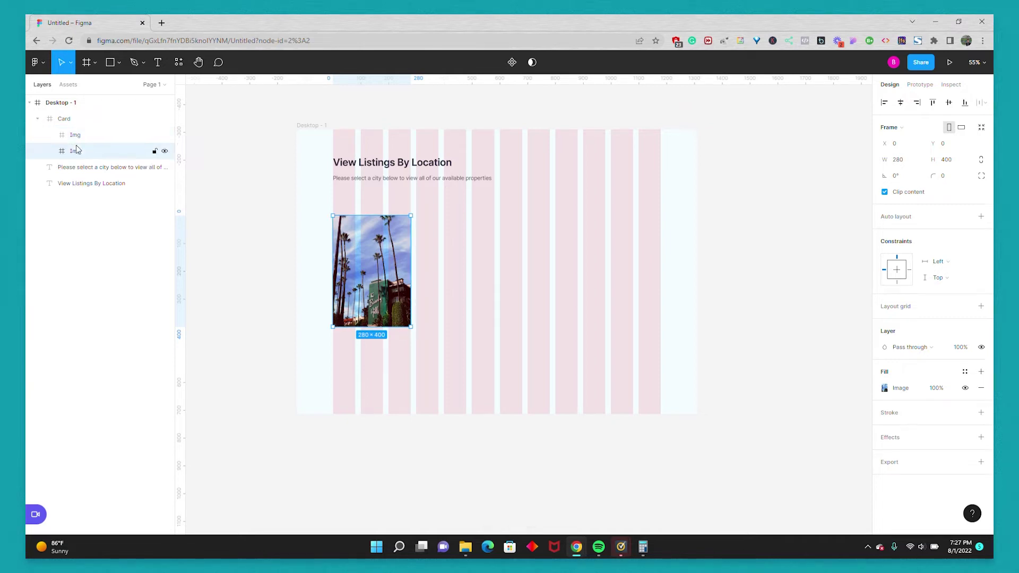
click(77, 136)
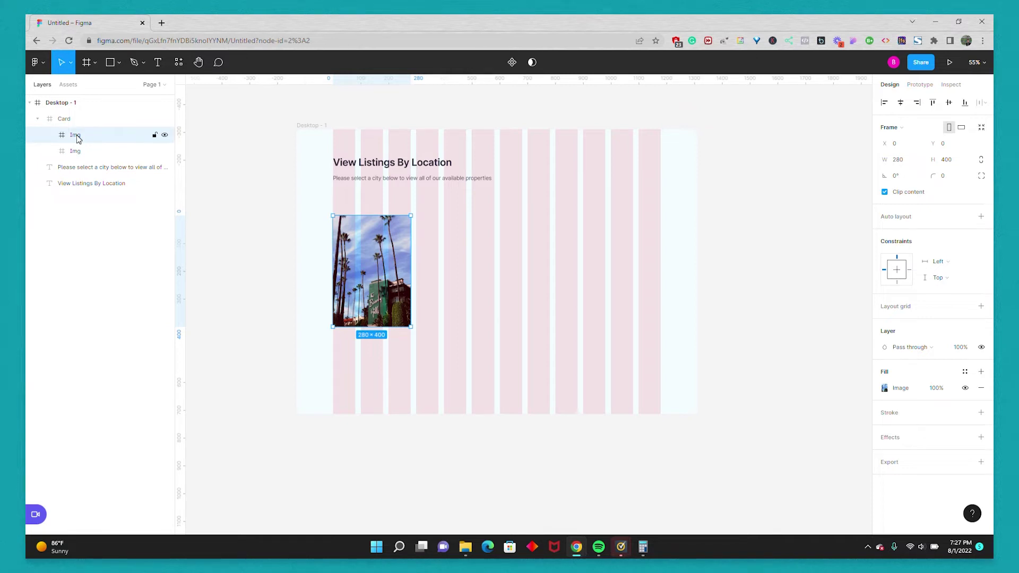
click(981, 388)
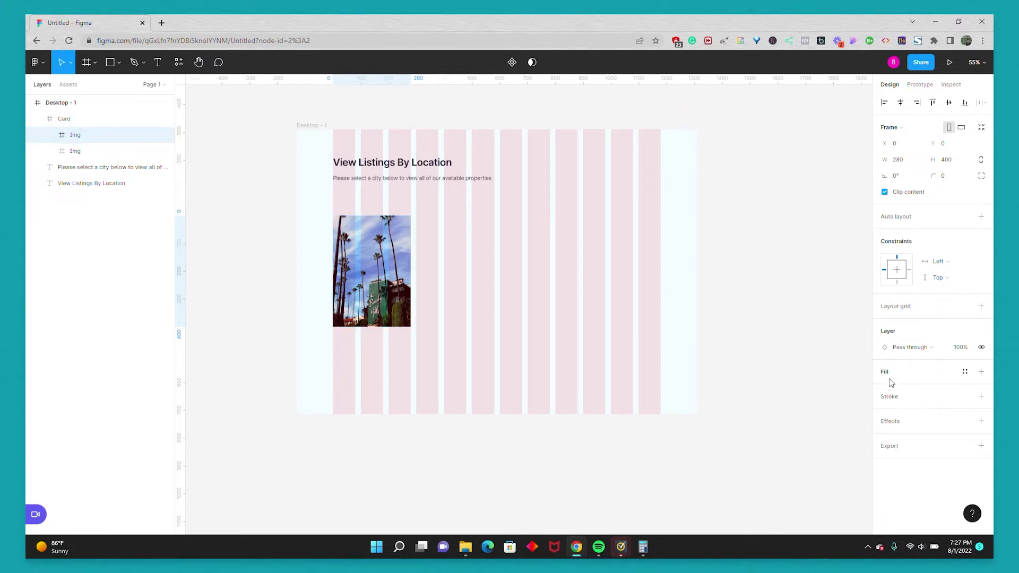
Give the top copy a transparent-to-black linear gradient fill at 60% opacity
click(891, 381)
click(885, 388)
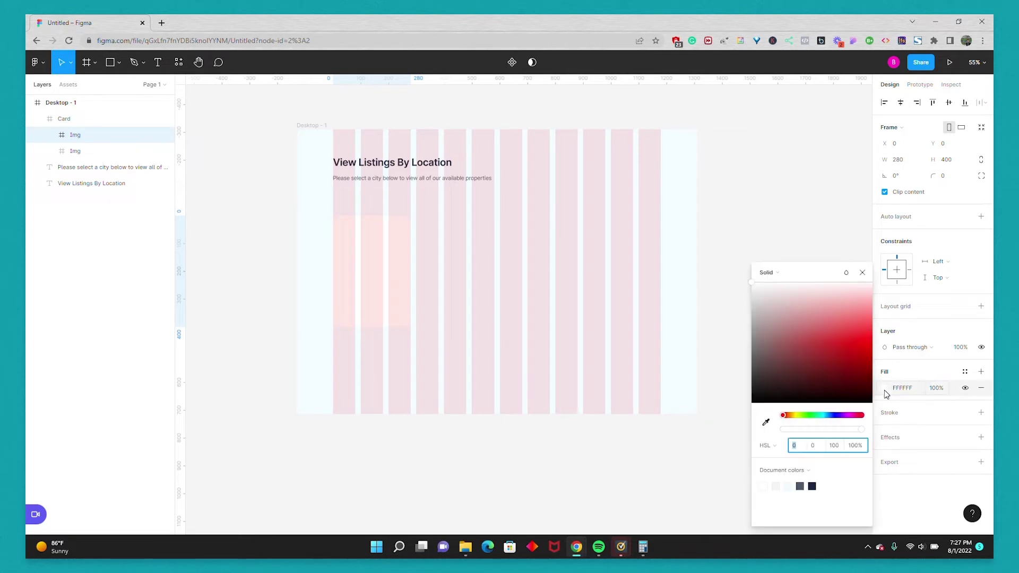
click(780, 273)
click(773, 282)
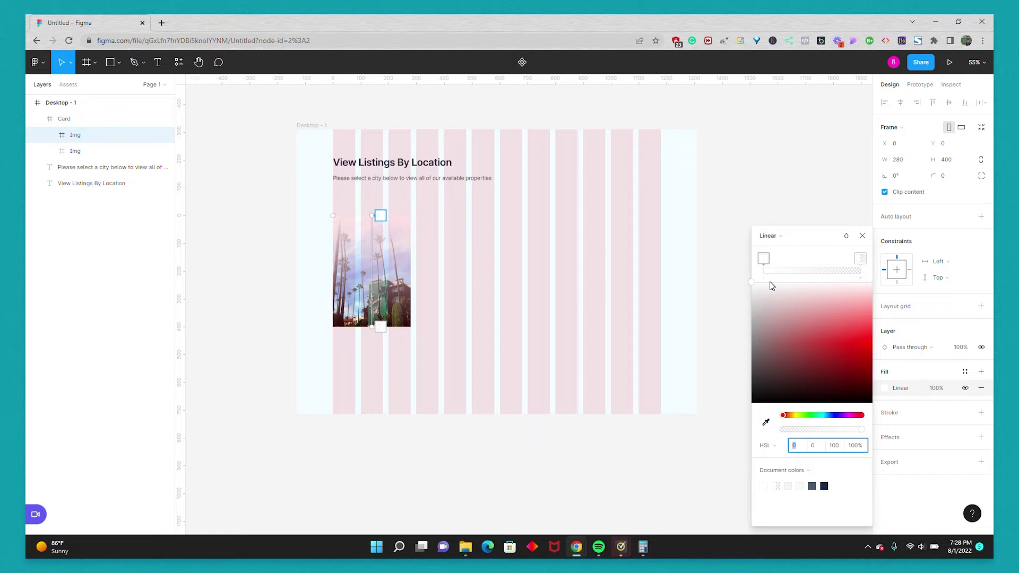
click(763, 261)
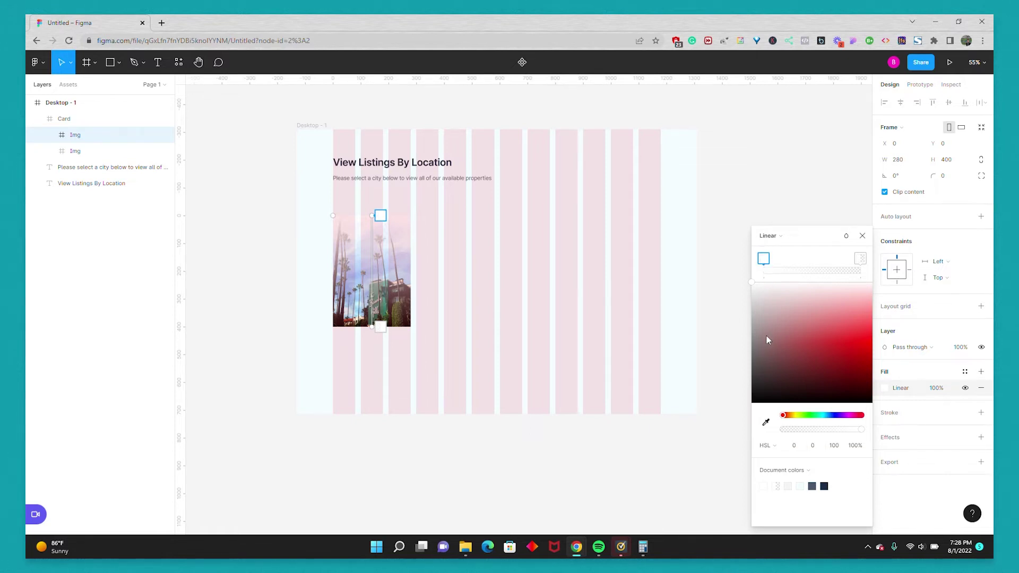
drag(801, 431, 783, 431)
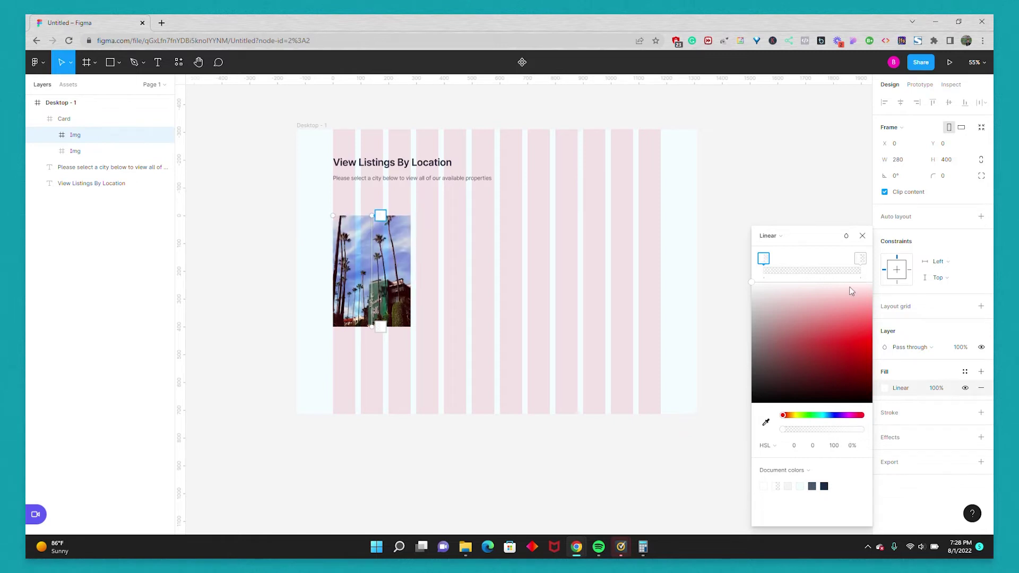
click(857, 267)
mouse_move(785, 372)
mouse_down()
mouse_move(746, 416)
mouse_move(787, 431)
mouse_move(884, 436)
mouse_up()
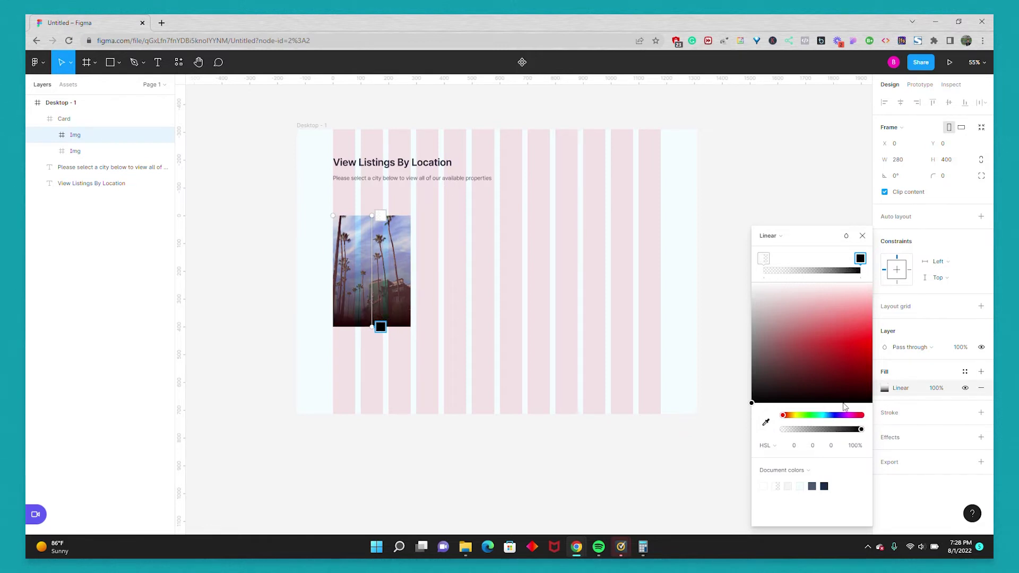
click(934, 389)
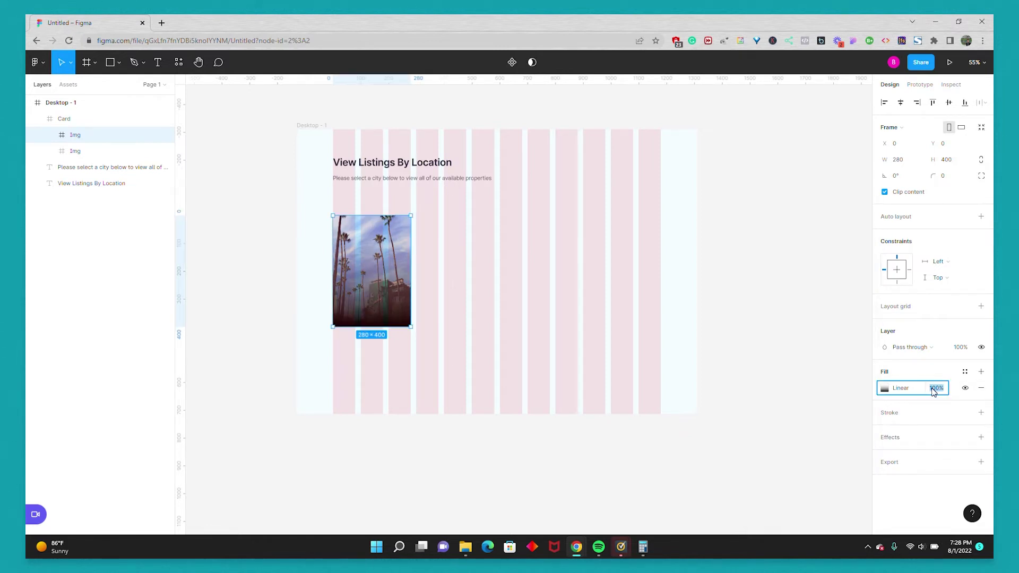
text(60)
key(Return)
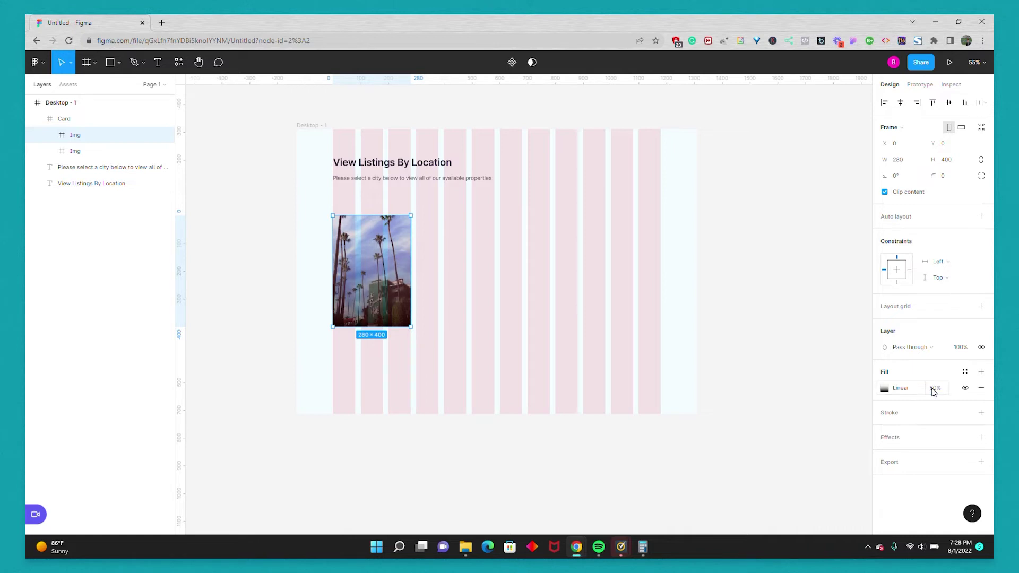
click(776, 301)
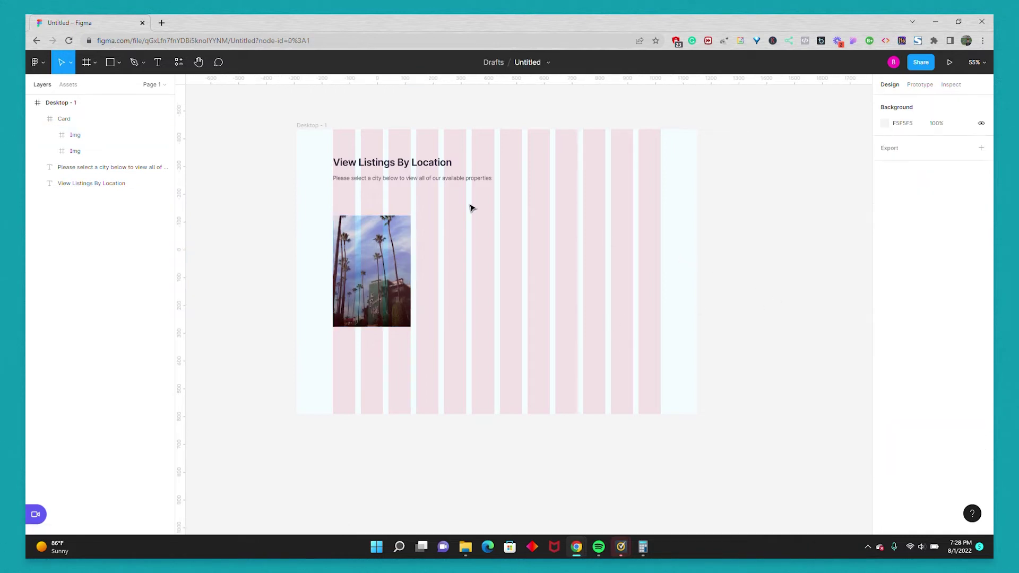
Rename the gradient overlay layer to Gradient
click(96, 141)
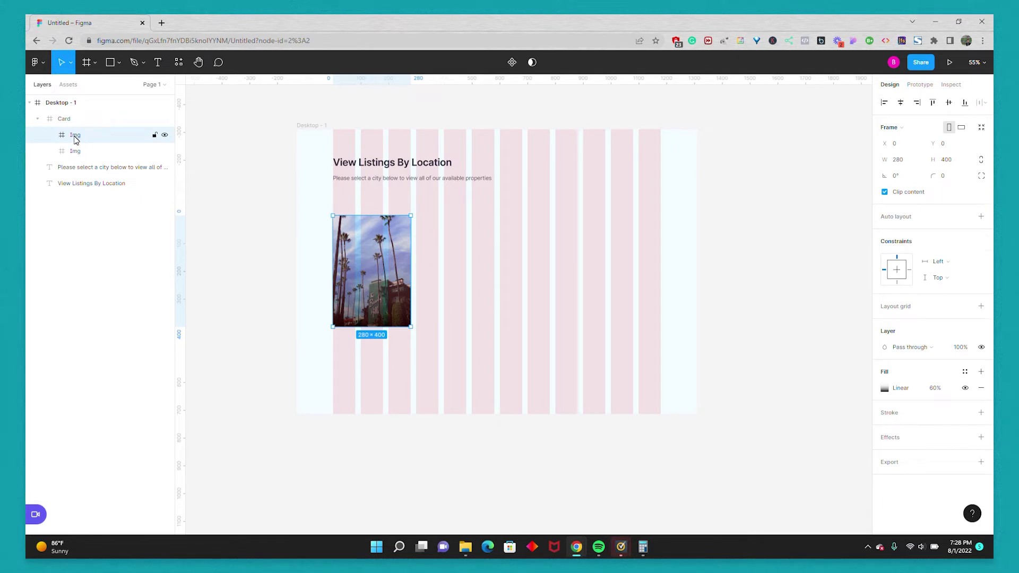
double_click(75, 136)
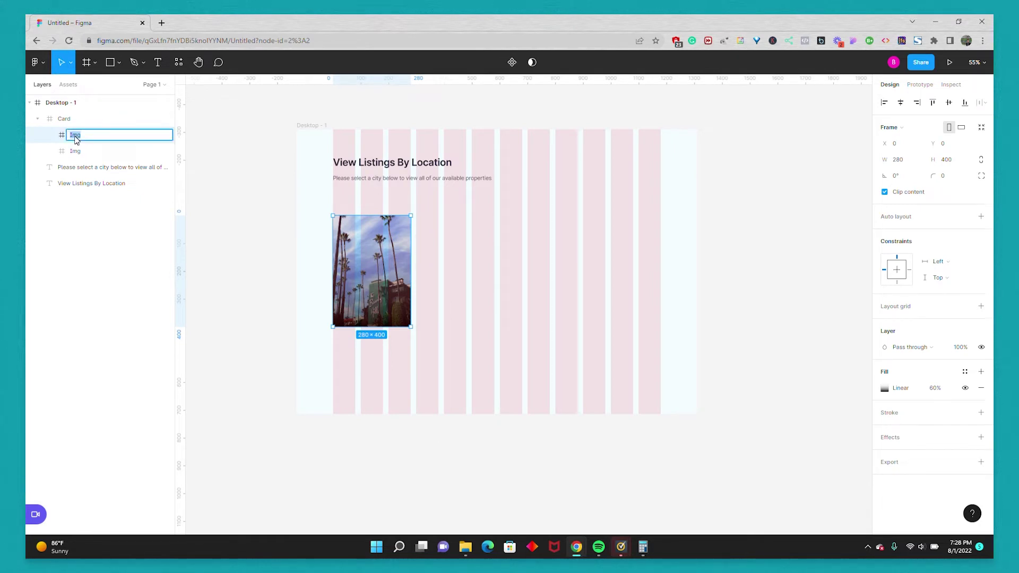
text(Gradient)
key(Return)
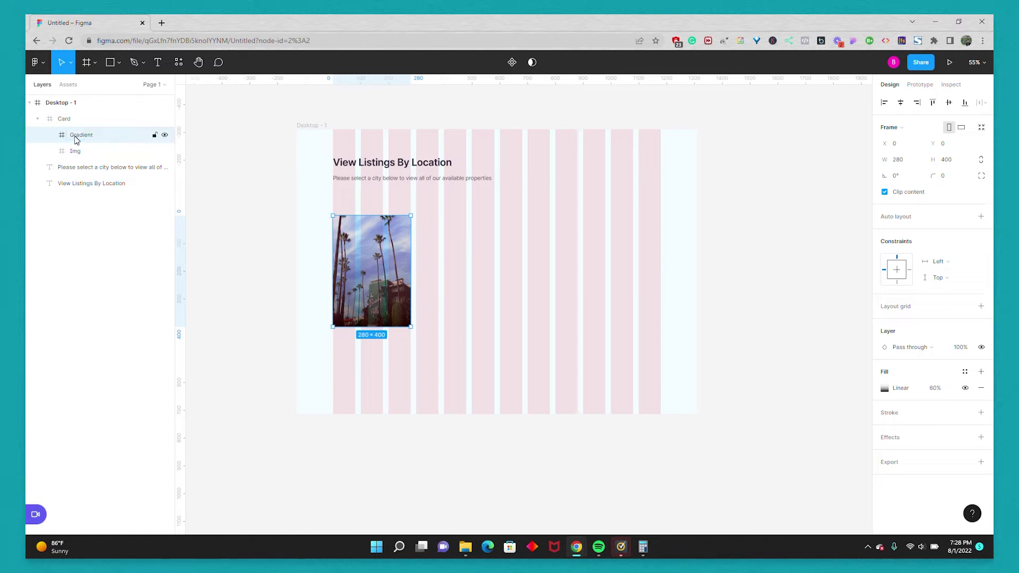
Add a text layer reading 'Beverly Hills' on the card image
click(159, 65)
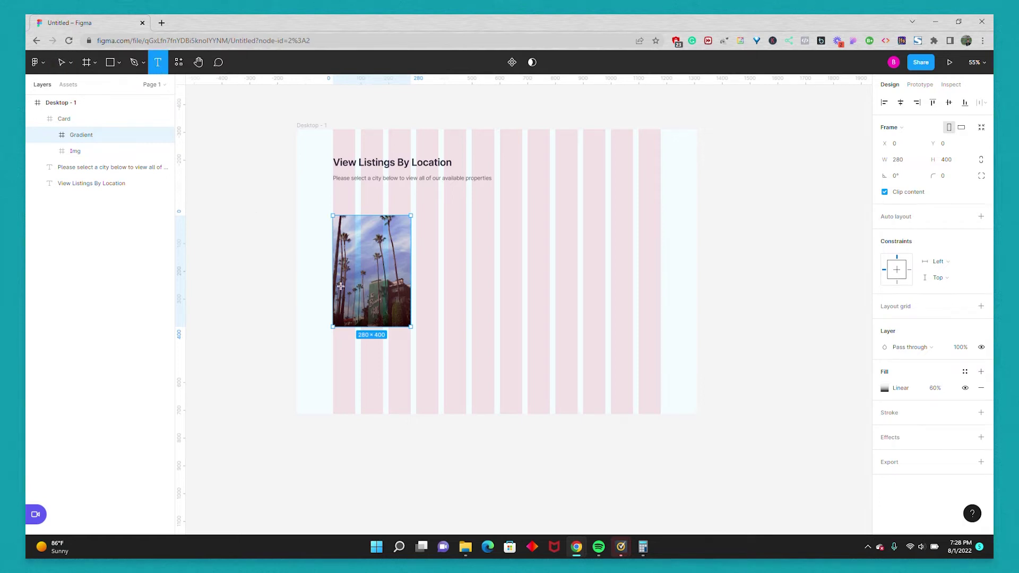
scroll(340, 292, up, 5)
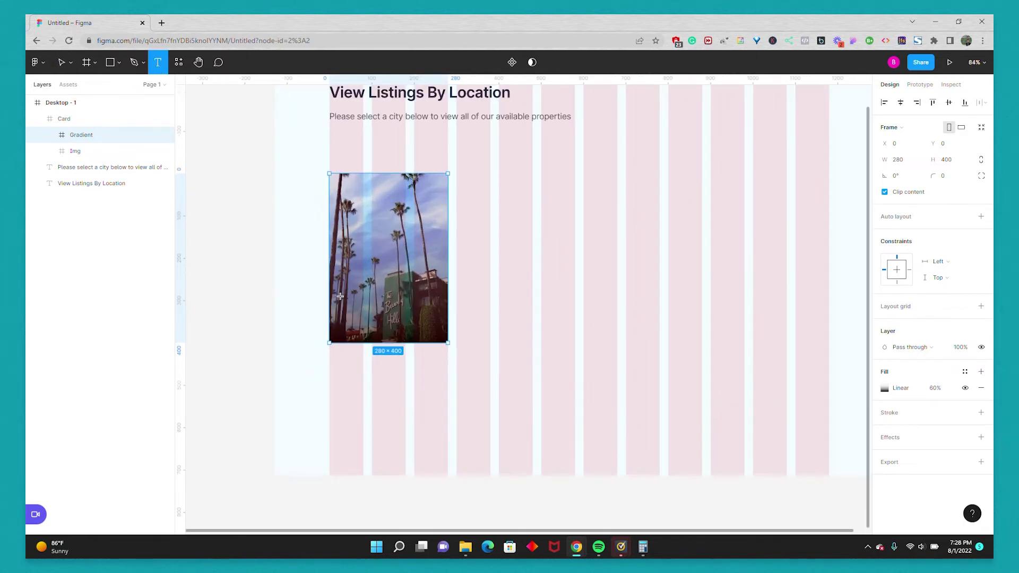
click(332, 355)
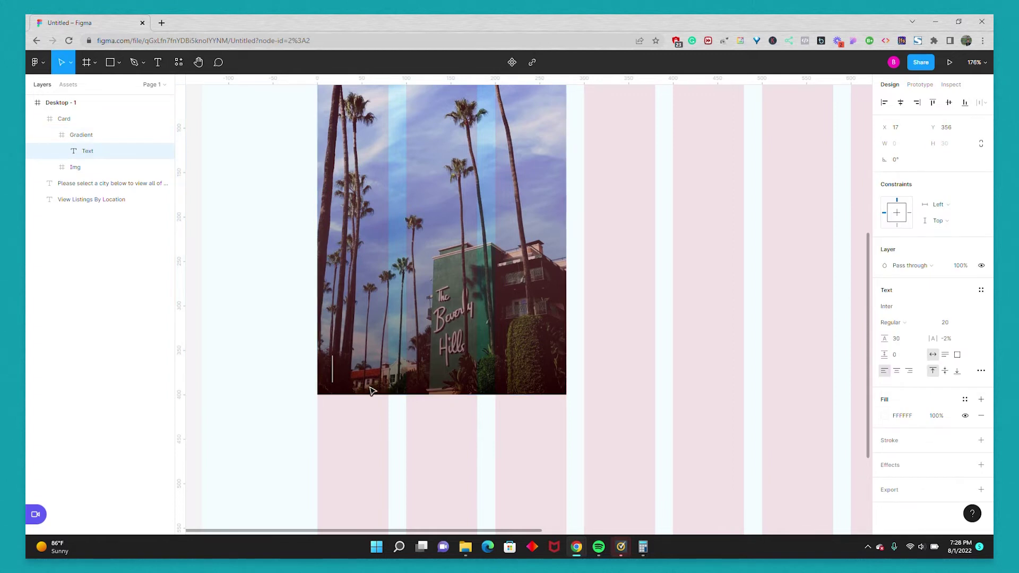
text(Beverly Hills)
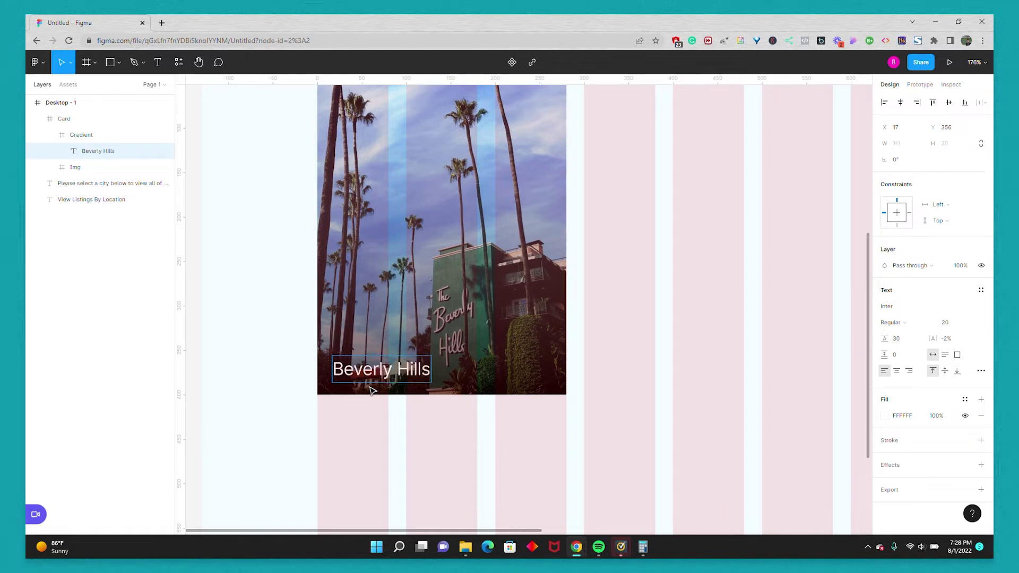
key(Escape)
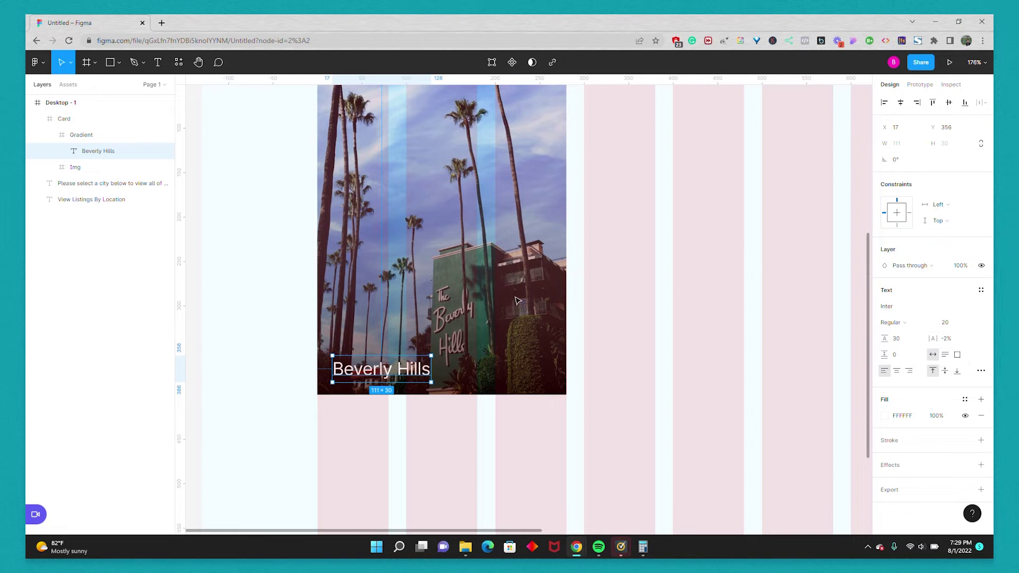
Nudge the Beverly Hills text to X 28, Y 342 with the arrow keys
key(alt)
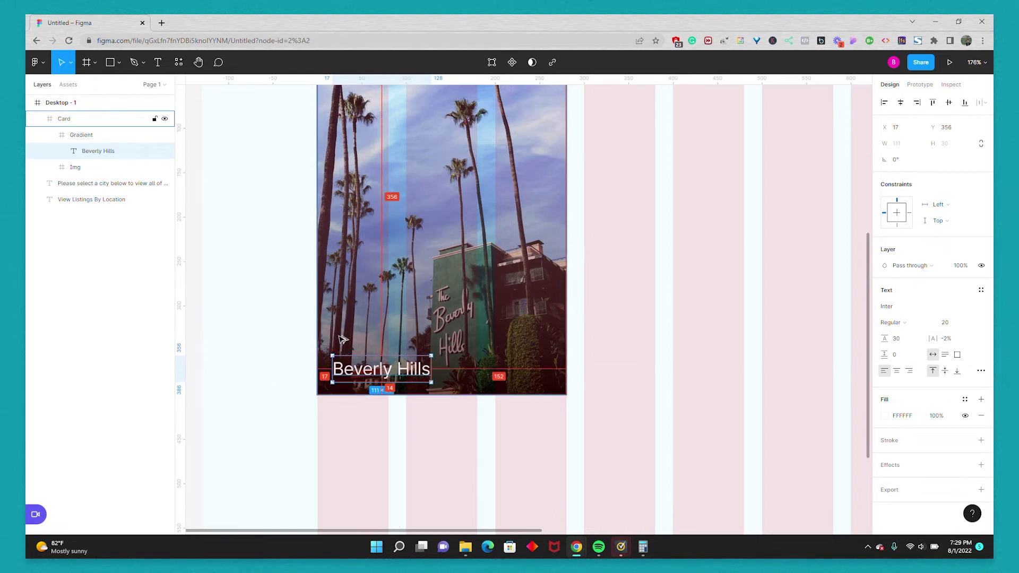
key(Right)
key(Right)
key(Right)
key(Right)
key(Right)
key(Right)
key(Right)
key(Right)
key(Right)
key(Right)
key(Right)
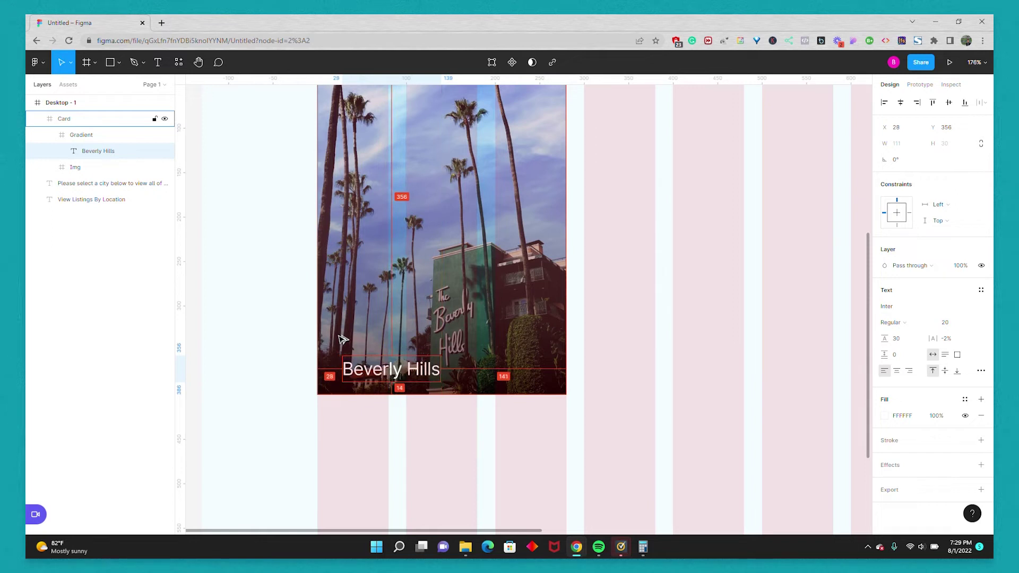
key(Up)
key(Up)
key(Up)
key(Up)
key(Up)
key(Up)
key(Up)
key(Up)
key(Up)
key(Up)
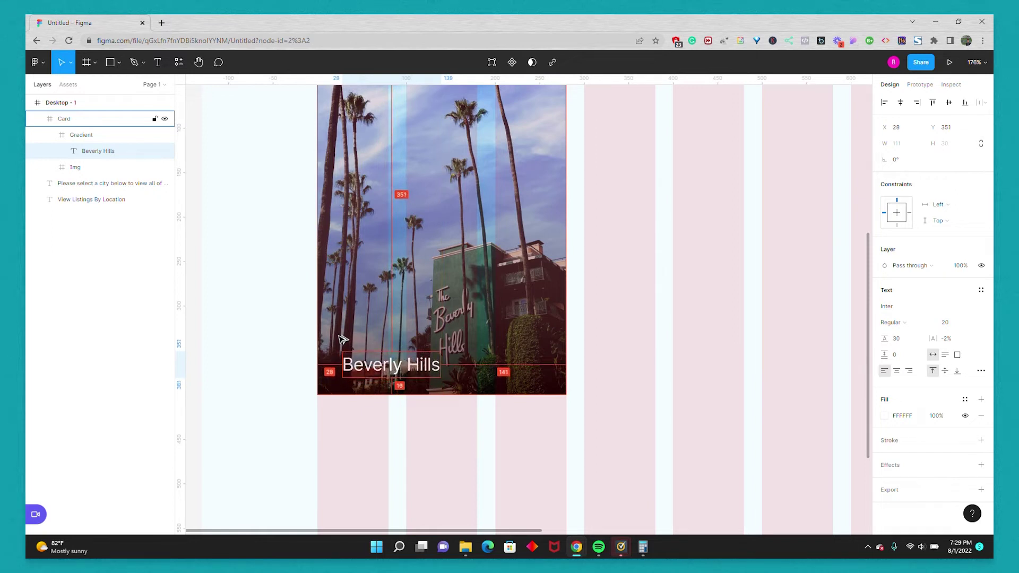
key(Up)
key(Up)
key(Up)
key(Up)
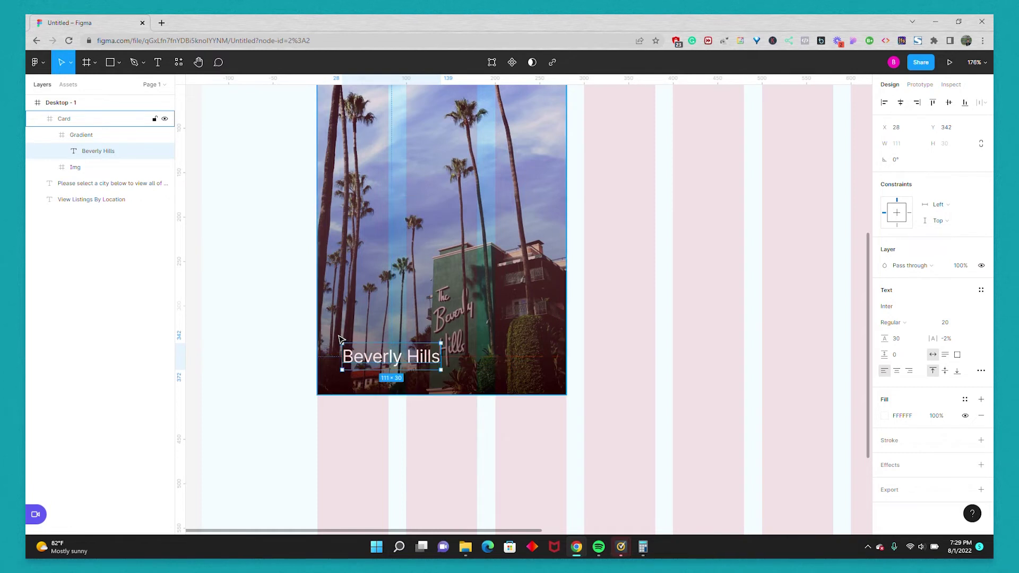
scroll(341, 339, down, 6)
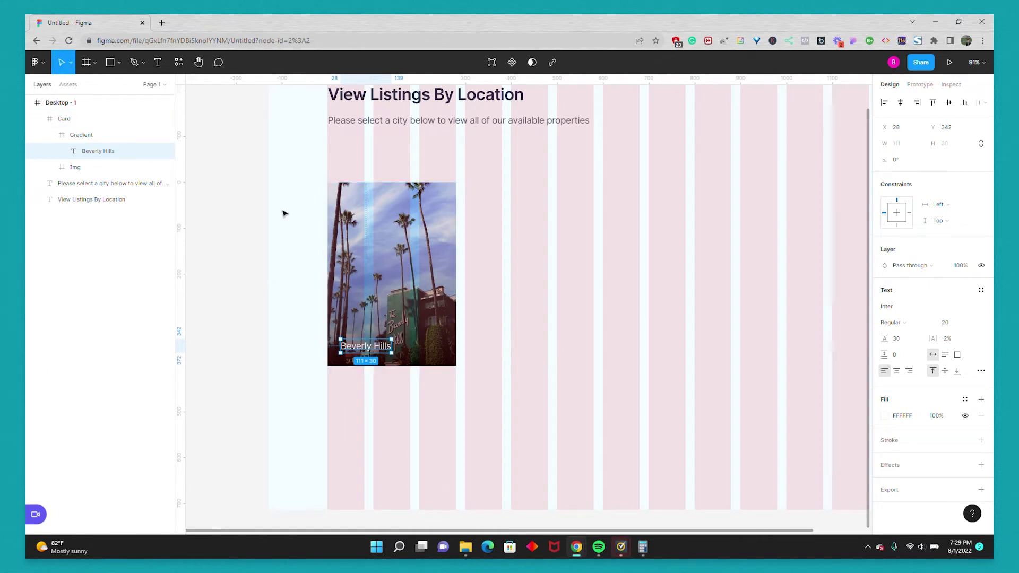
Drag the Card frame out of Desktop - 1 onto the empty canvas at the left
click(243, 220)
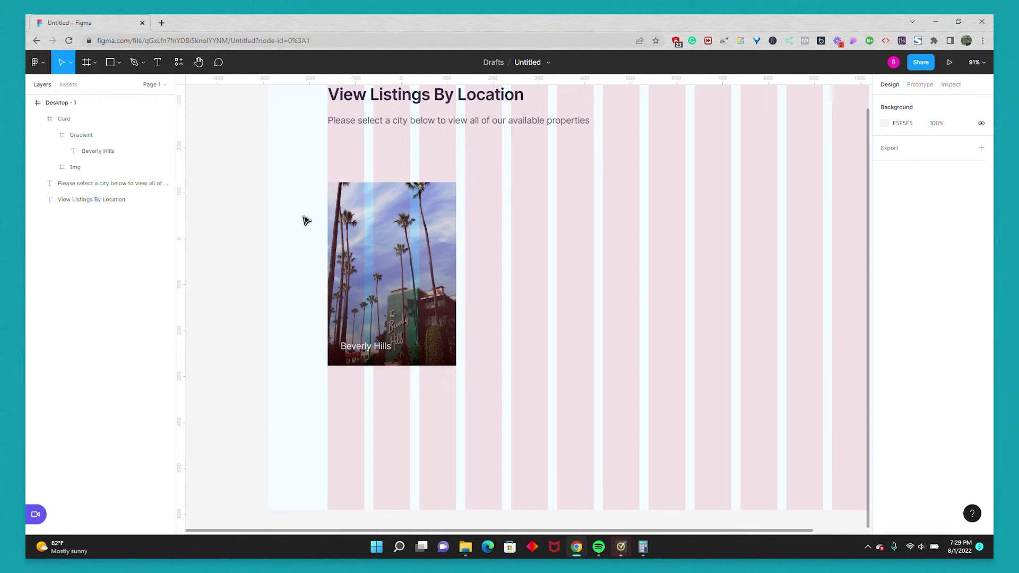
scroll(525, 218, down, 5)
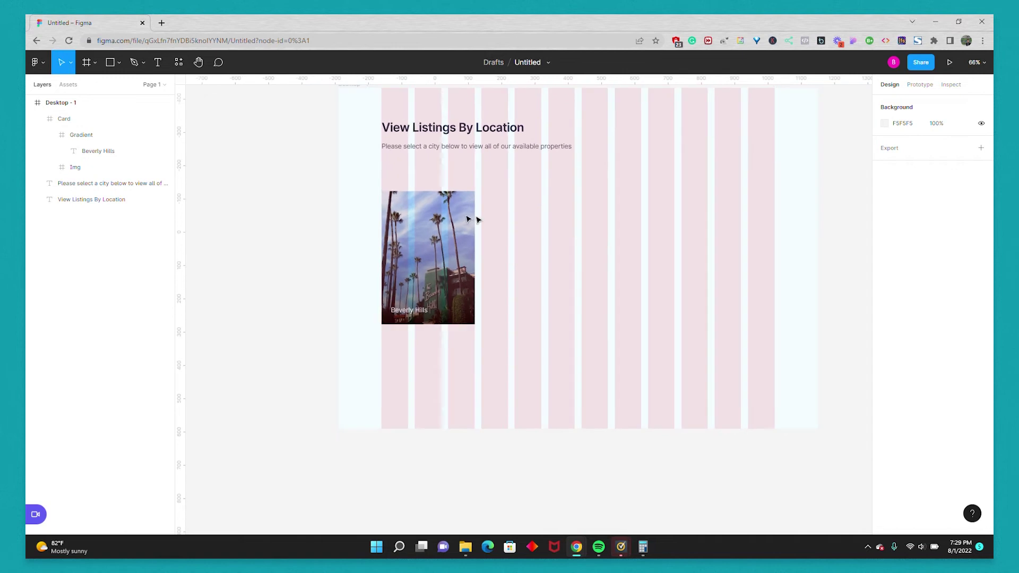
click(436, 218)
click(437, 218)
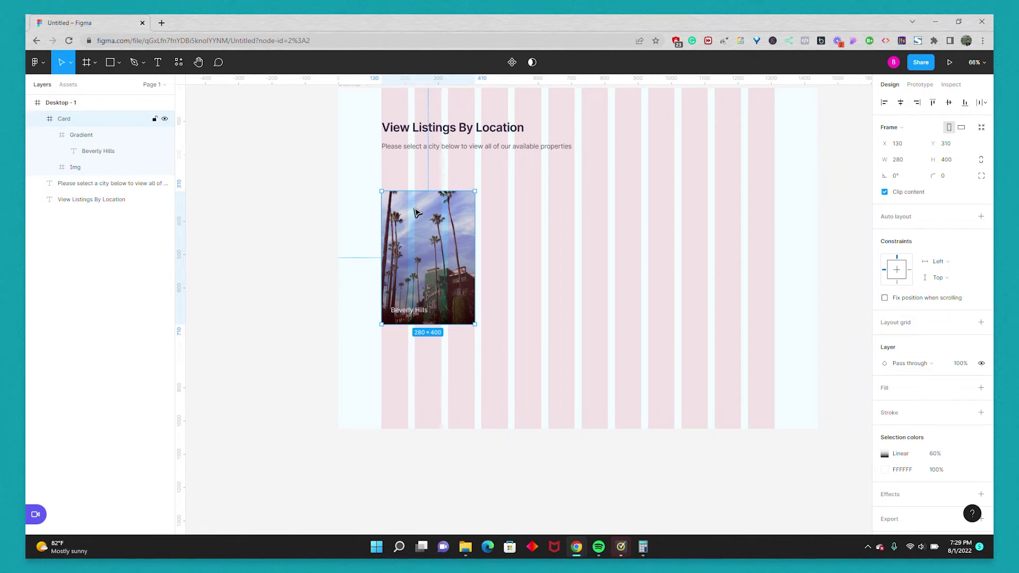
click(39, 120)
drag(404, 220, 293, 175)
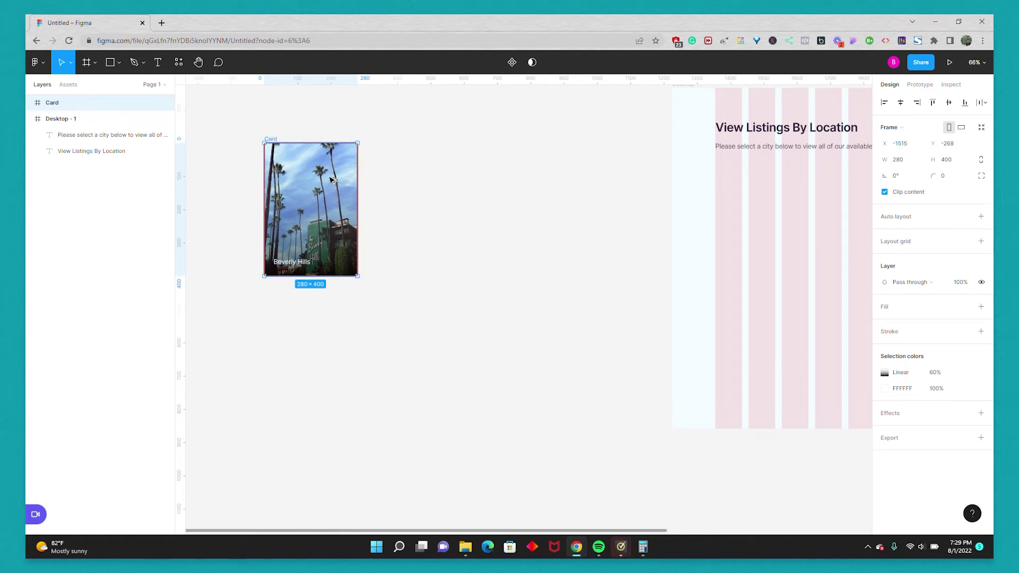
Alt-drag a duplicate of the card beside it and rename the original Card/Regular
click(284, 162)
drag(284, 162, 395, 165)
click(319, 154)
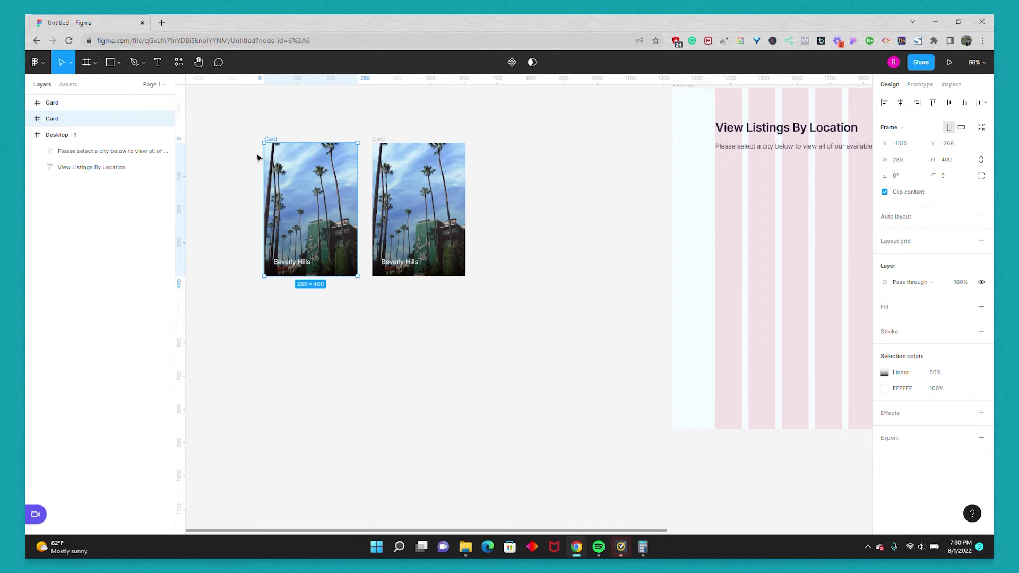
double_click(276, 158)
click(80, 121)
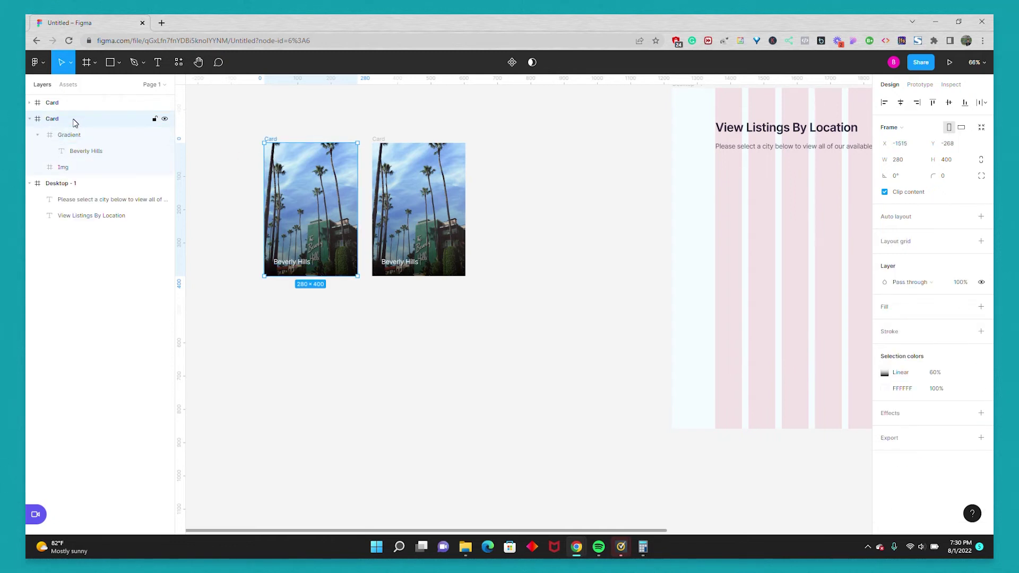
double_click(74, 120)
click(63, 121)
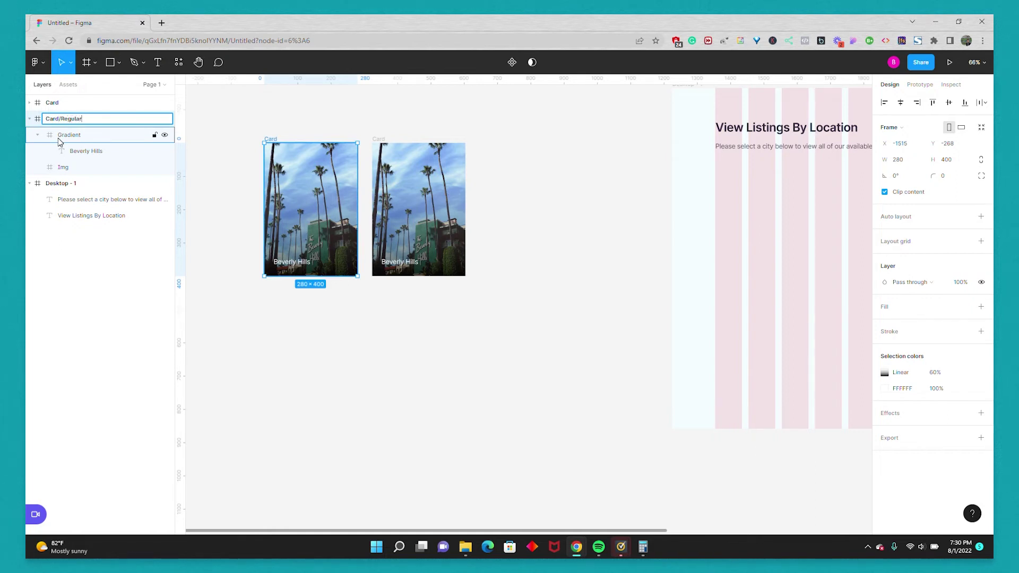
key(Return)
Rename the duplicate card to Card/Hover
click(63, 106)
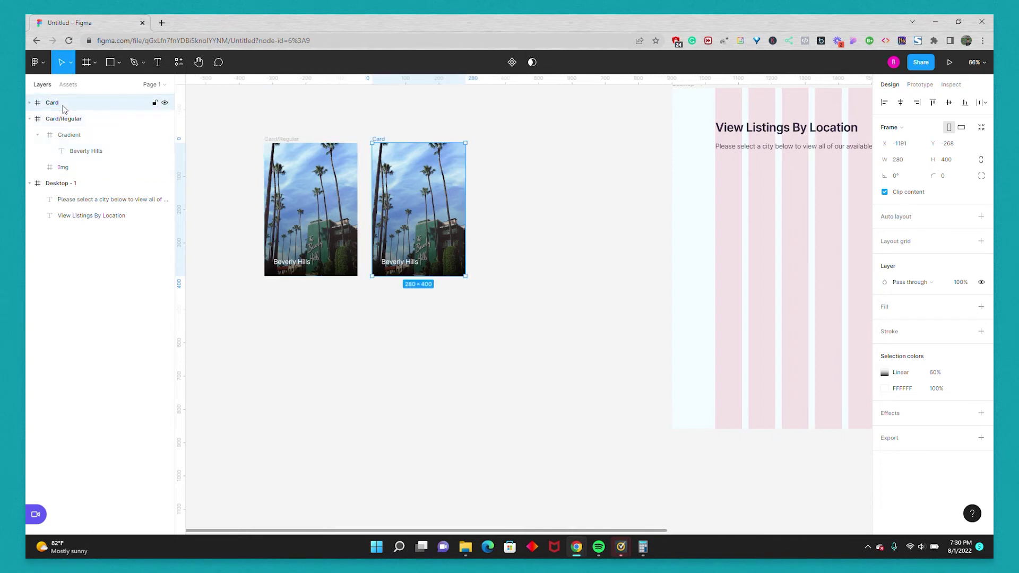
double_click(60, 103)
click(66, 107)
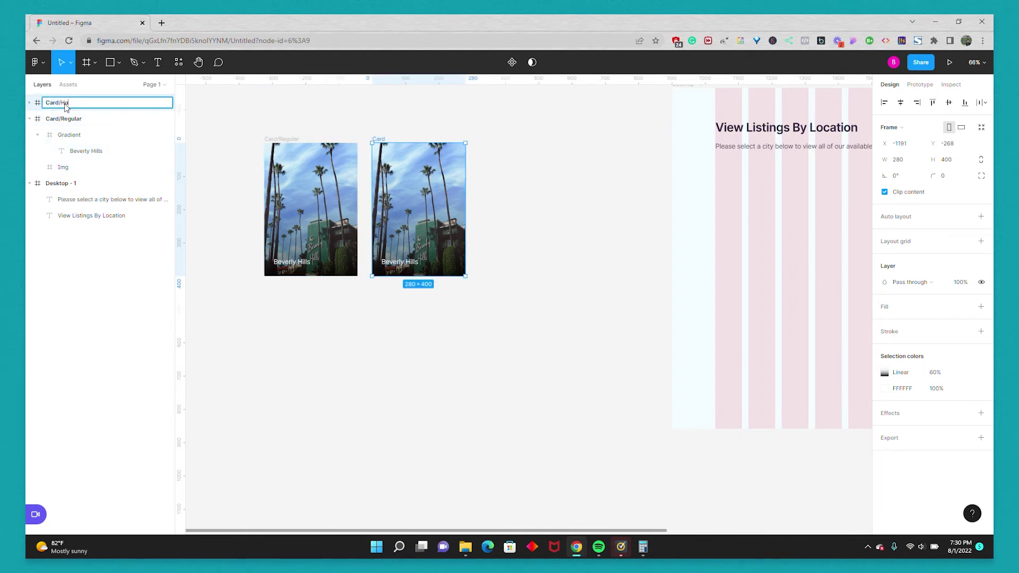
key(Return)
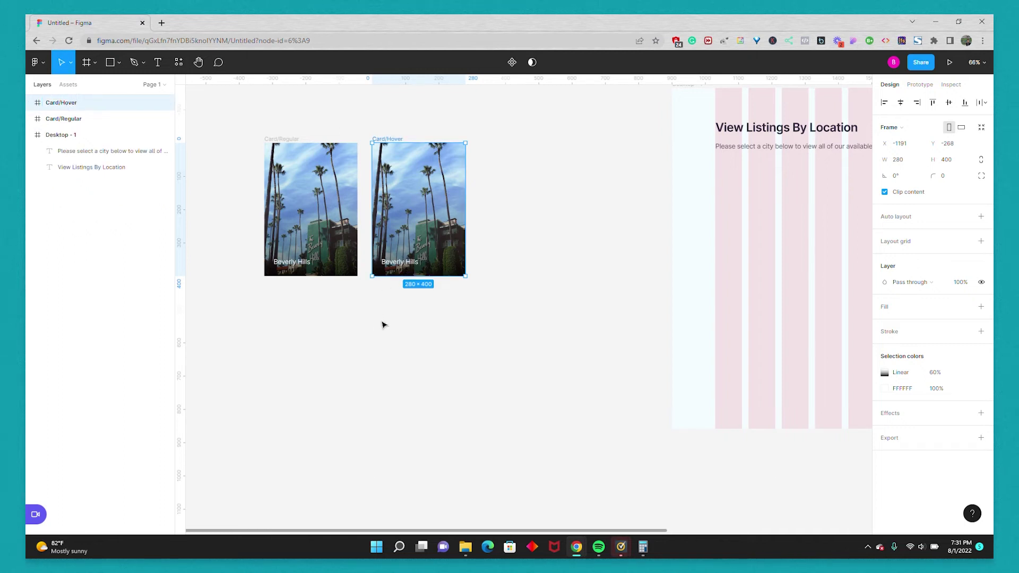
Resize the Card/Hover Img to 315 × 450 and center it horizontally and vertically
click(29, 104)
click(63, 153)
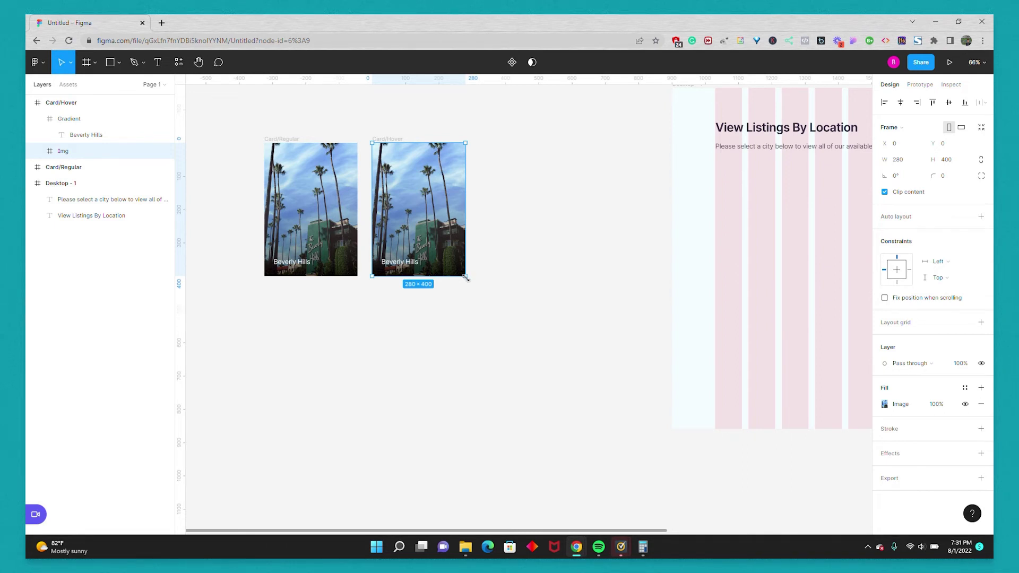
drag(466, 276, 476, 293)
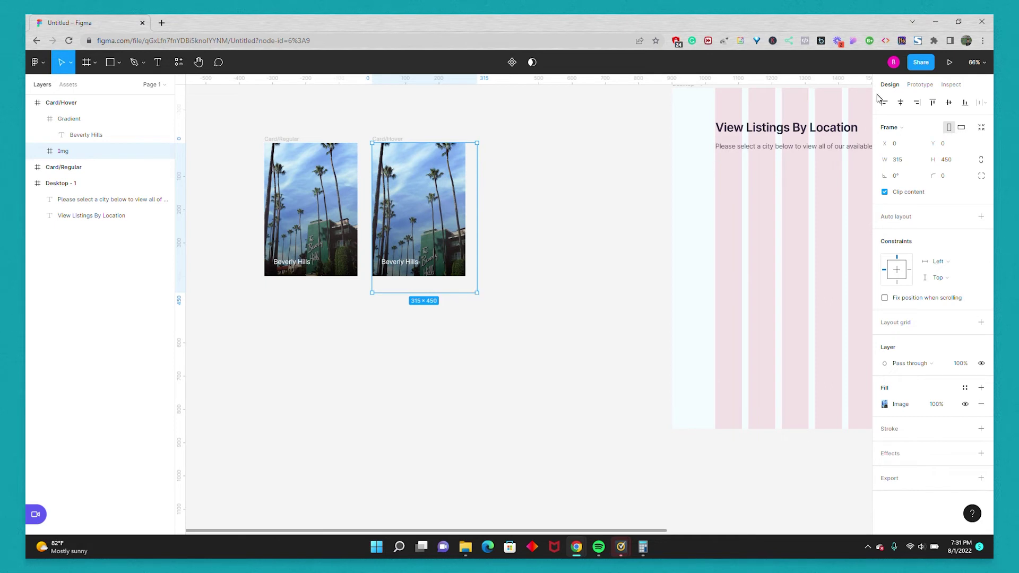
click(899, 104)
click(949, 102)
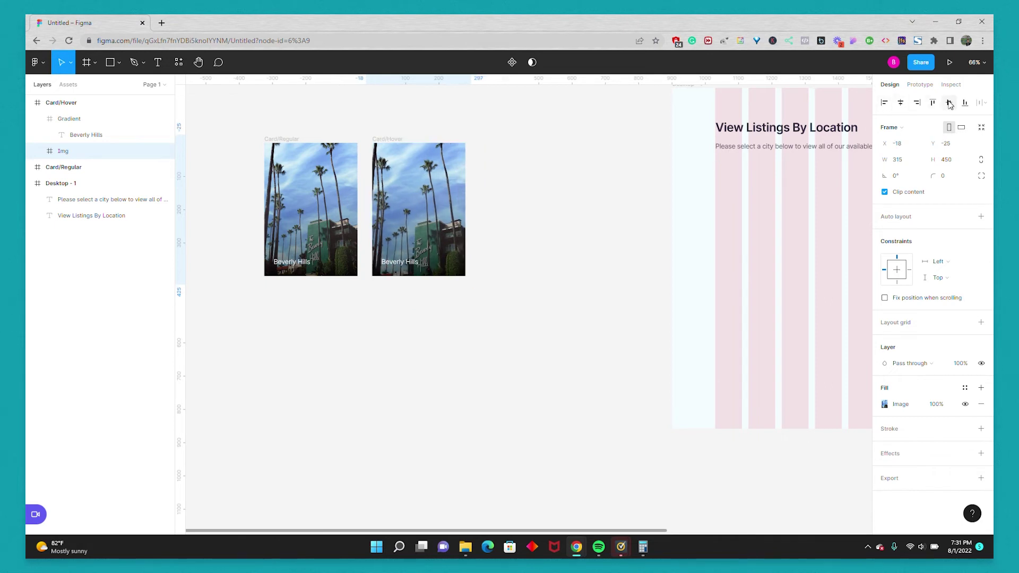
click(548, 189)
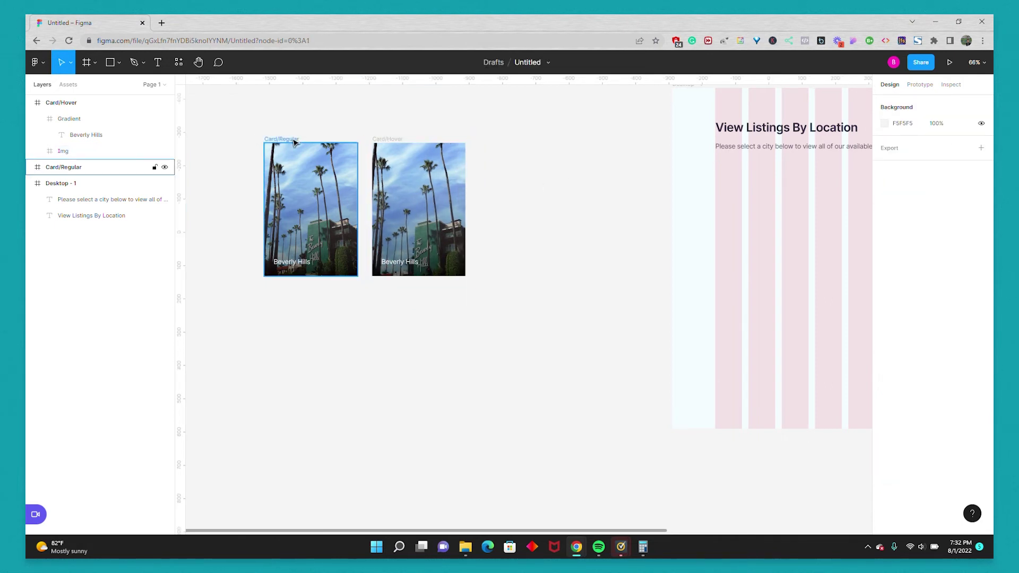
click(29, 102)
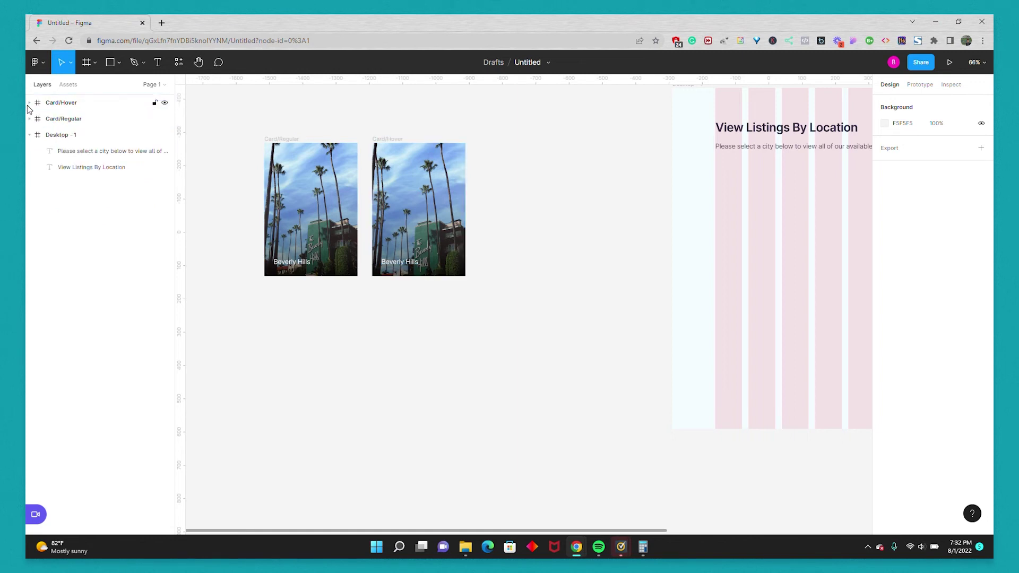
Select Card/Hover and Card/Regular and combine them with Create component set
click(62, 103)
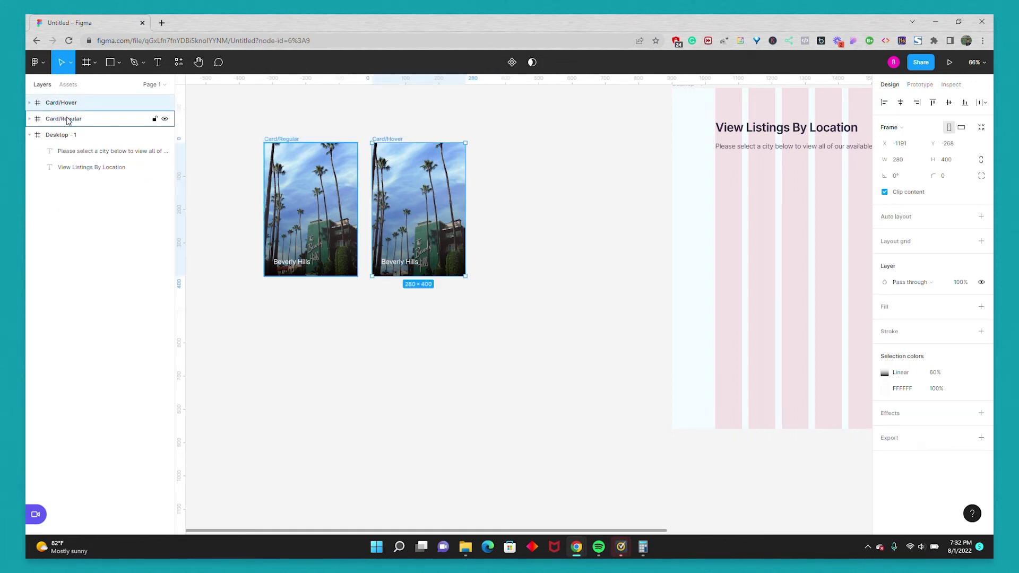
shift+click(67, 121)
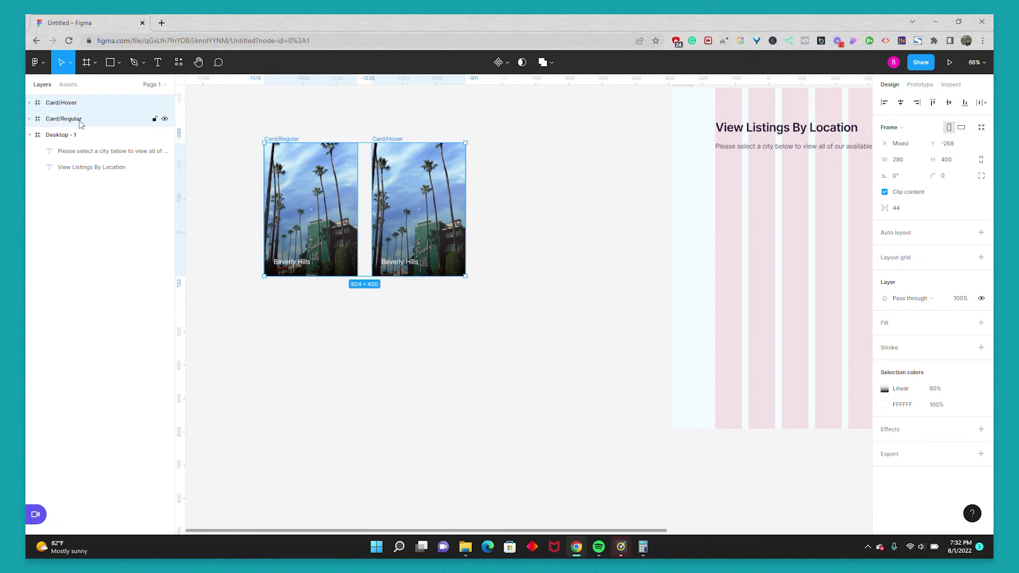
click(508, 64)
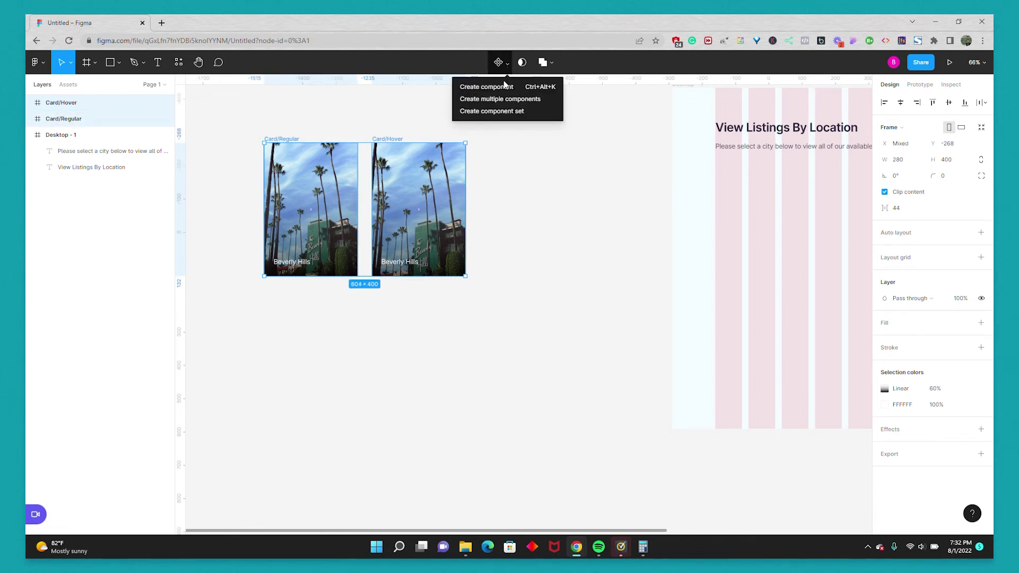
click(498, 112)
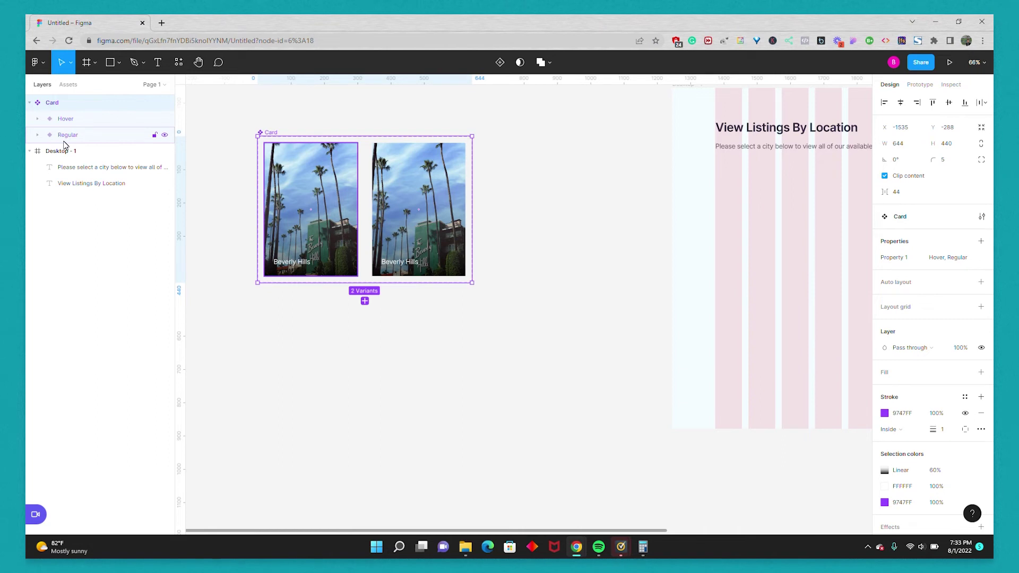
Connect the Regular variant to Hover with a While hovering trigger and Smart animate
click(920, 85)
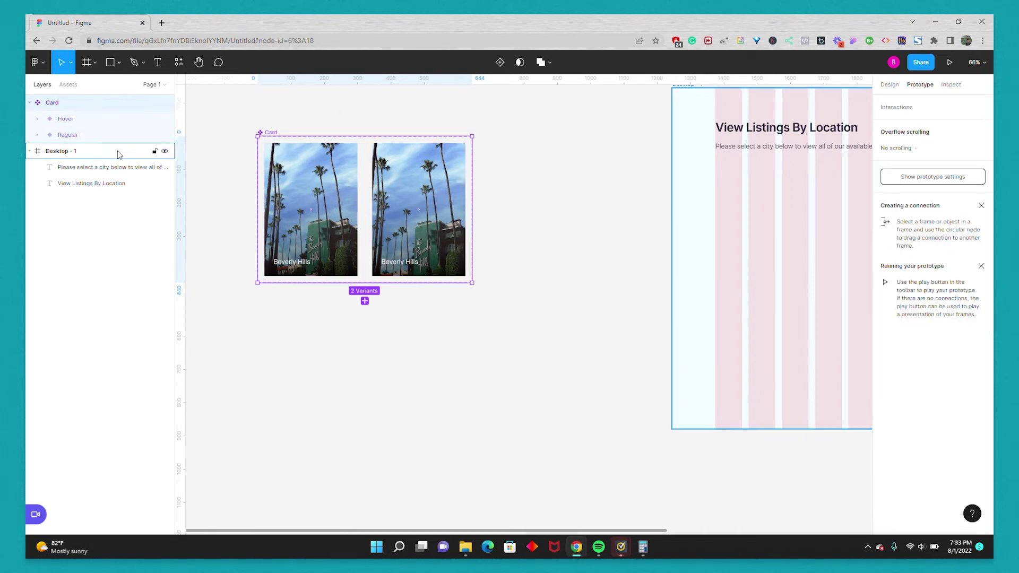
click(67, 136)
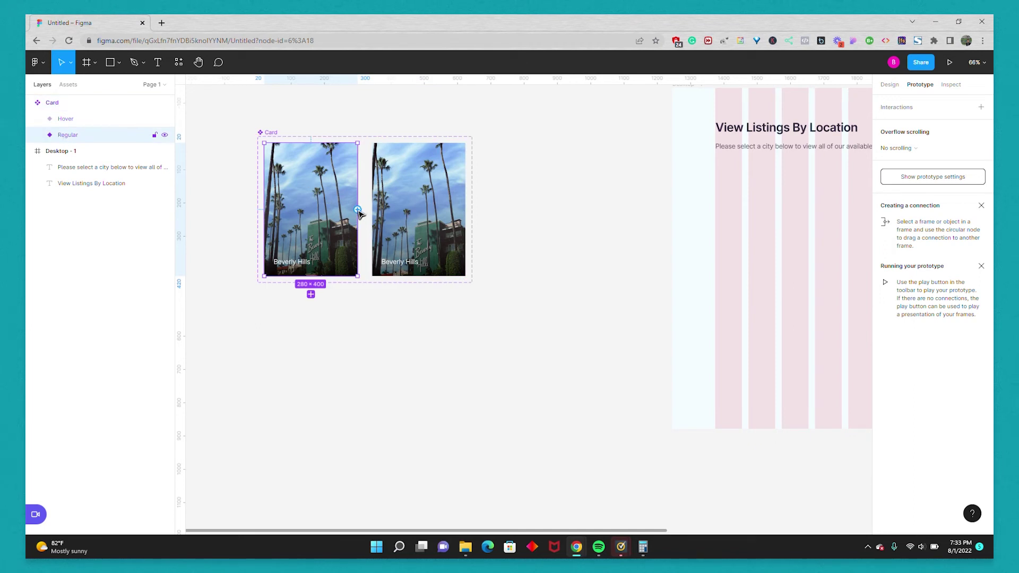
drag(358, 210, 387, 213)
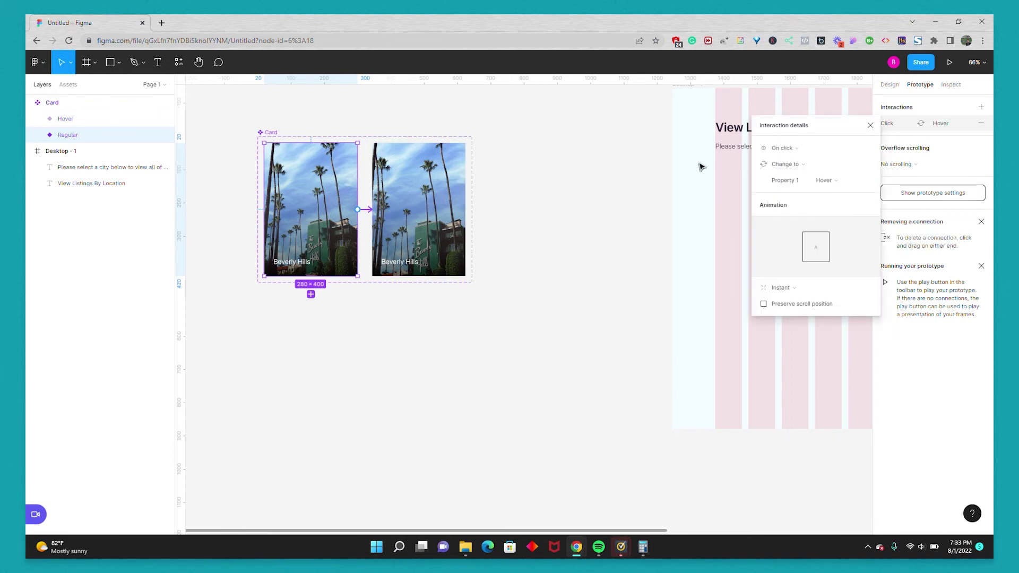
click(796, 152)
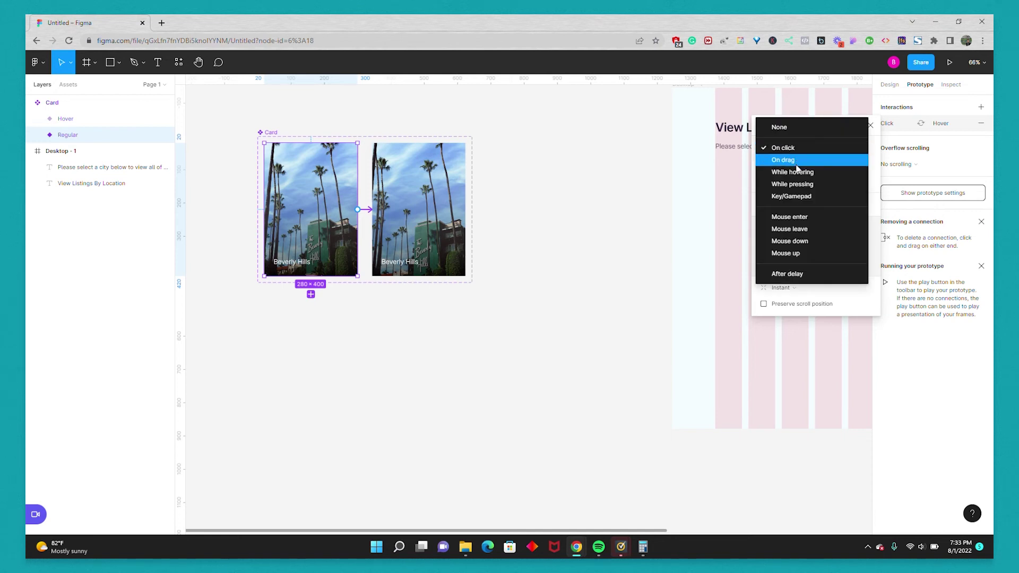
click(797, 173)
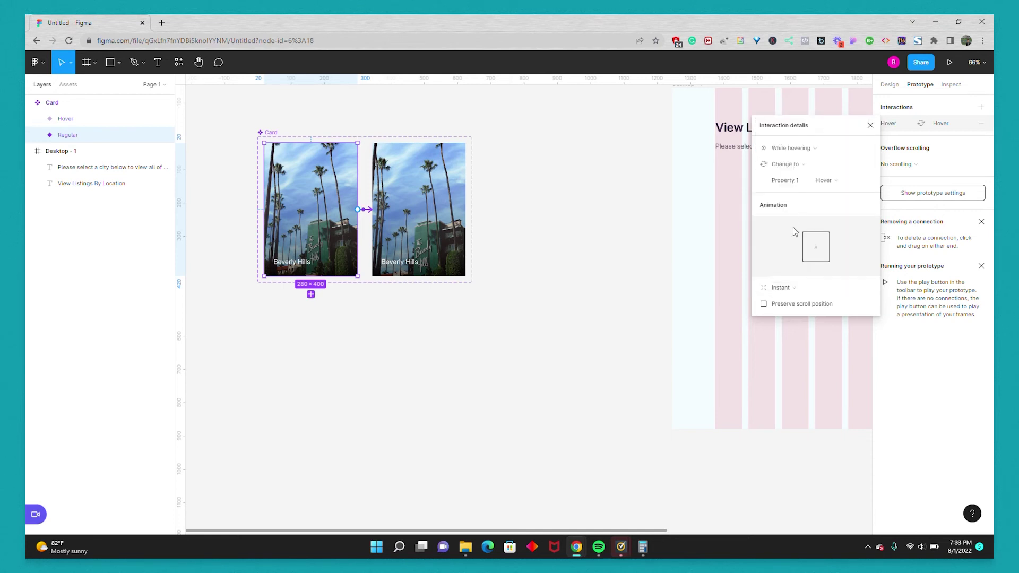
click(790, 289)
click(789, 312)
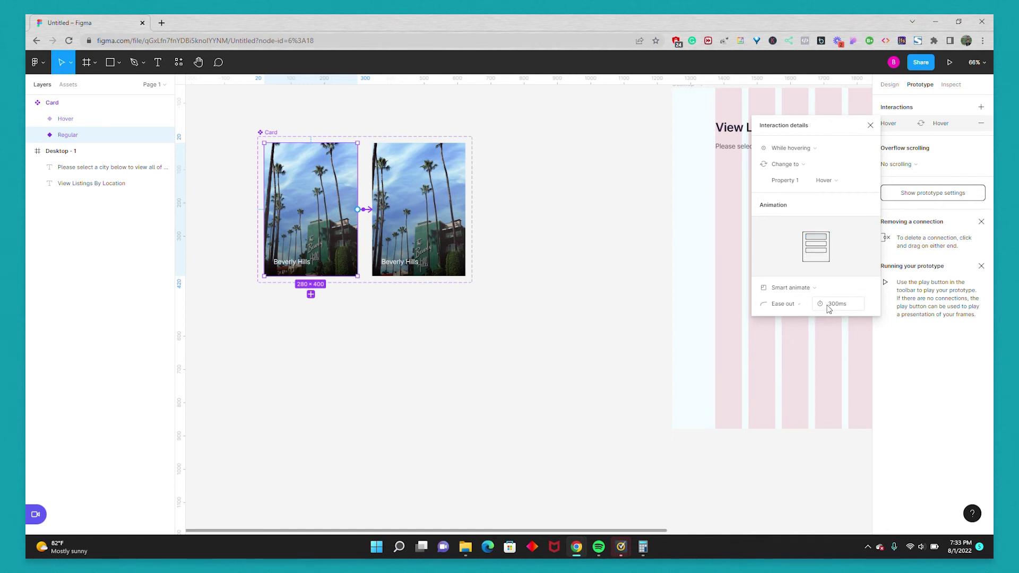
Alt-drag a Regular card instance into Desktop - 1 below the subtitle, nudge it up, and select Desktop - 1
click(610, 228)
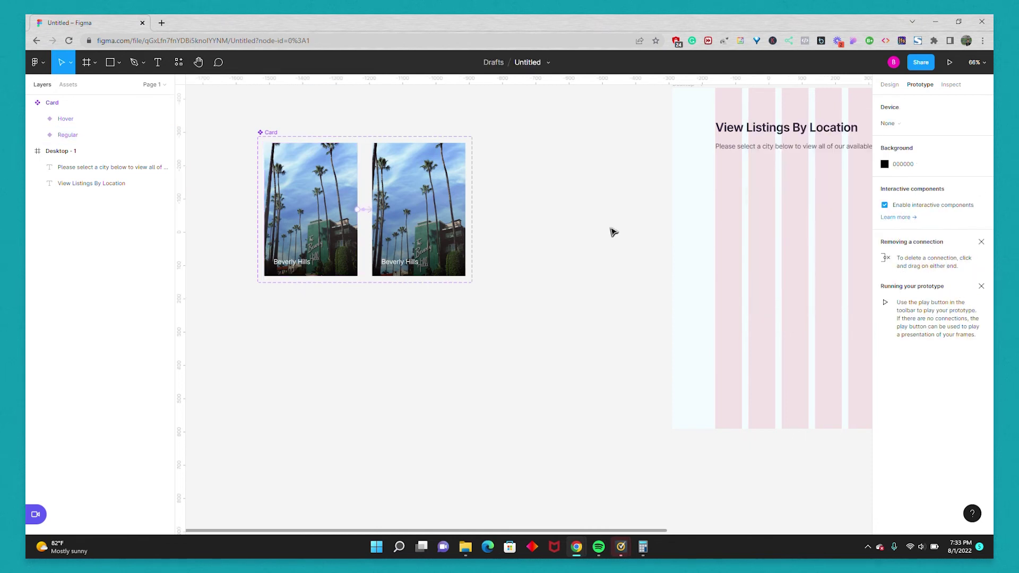
scroll(610, 229, down, 1)
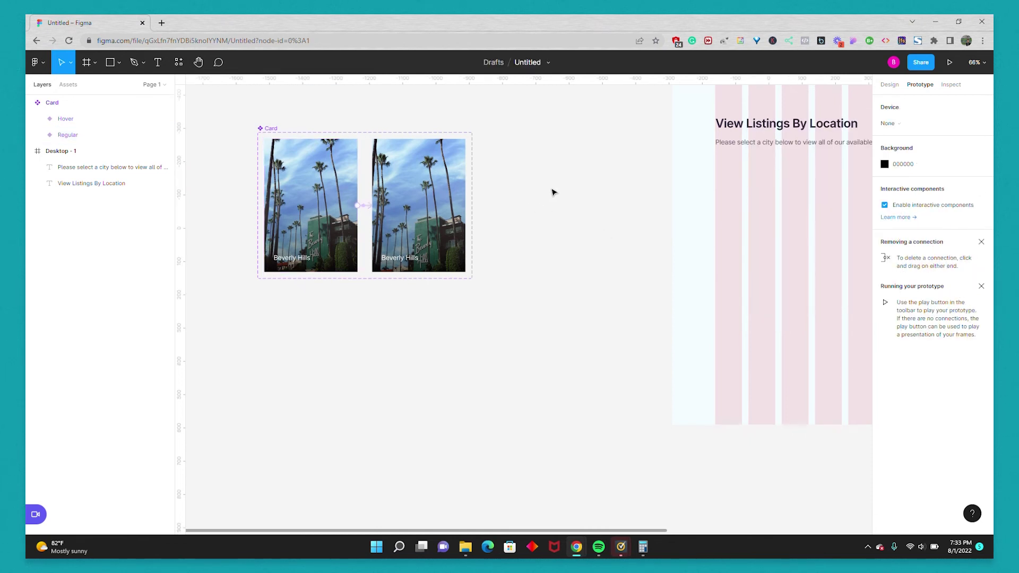
click(71, 136)
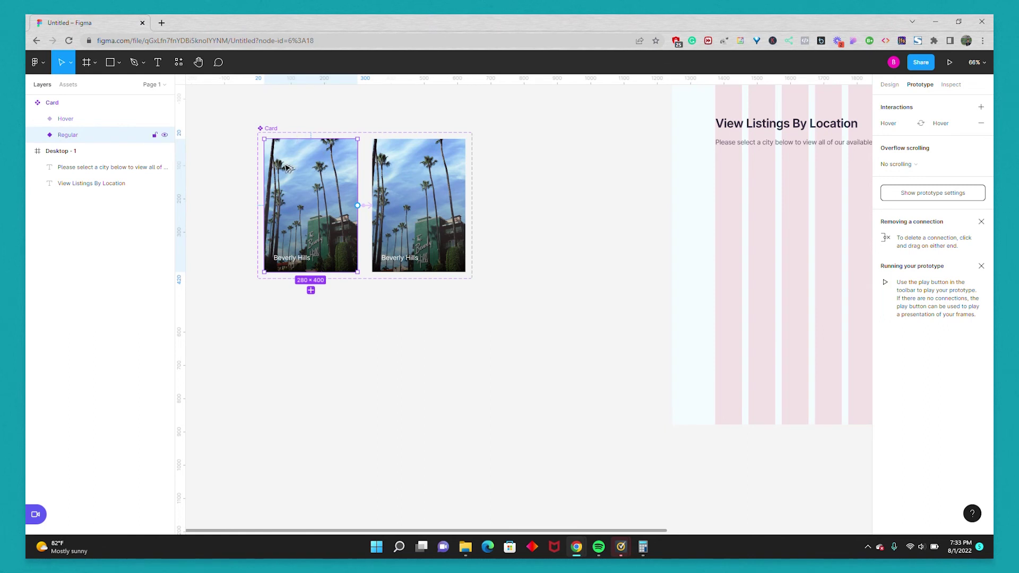
drag(287, 168, 736, 199)
key(alt)
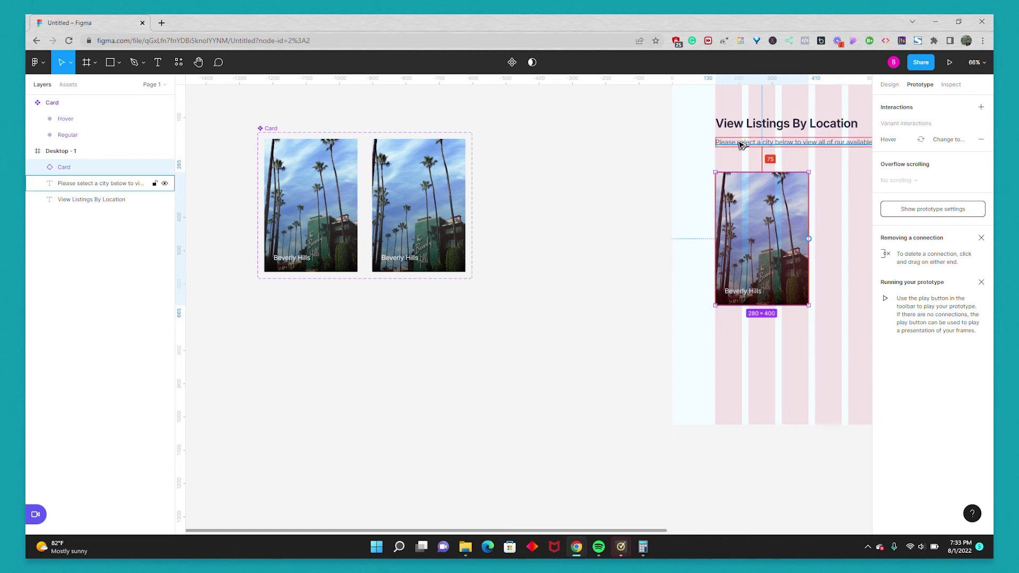
key(Up)
key(Up)
key(Up)
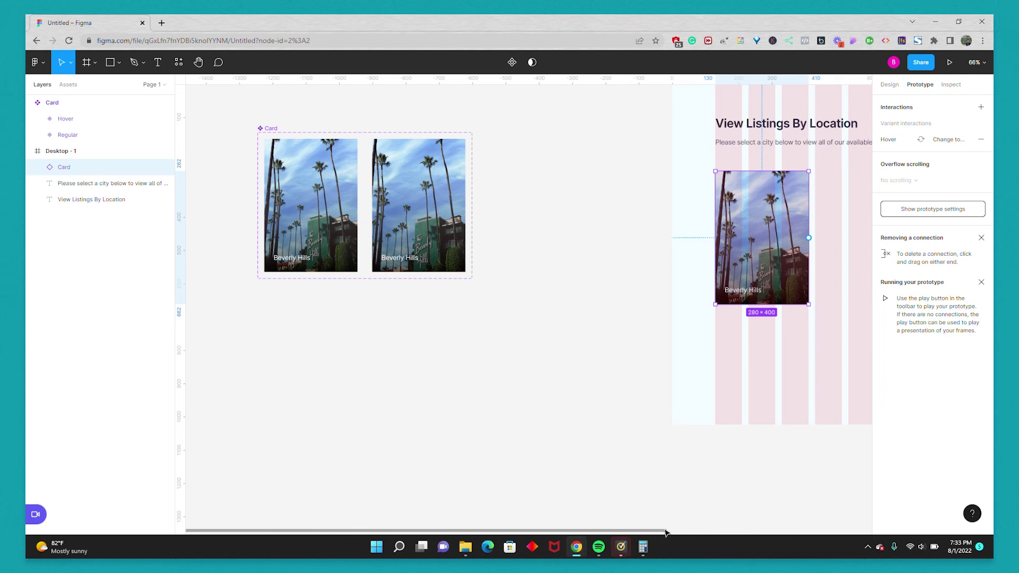
drag(667, 532, 889, 530)
scroll(837, 449, up, 3)
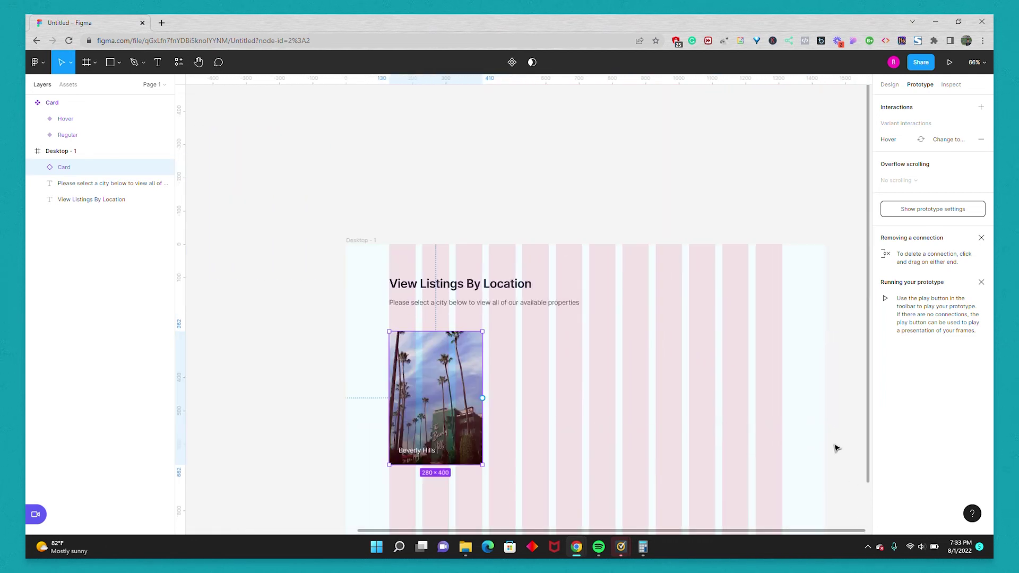
click(357, 241)
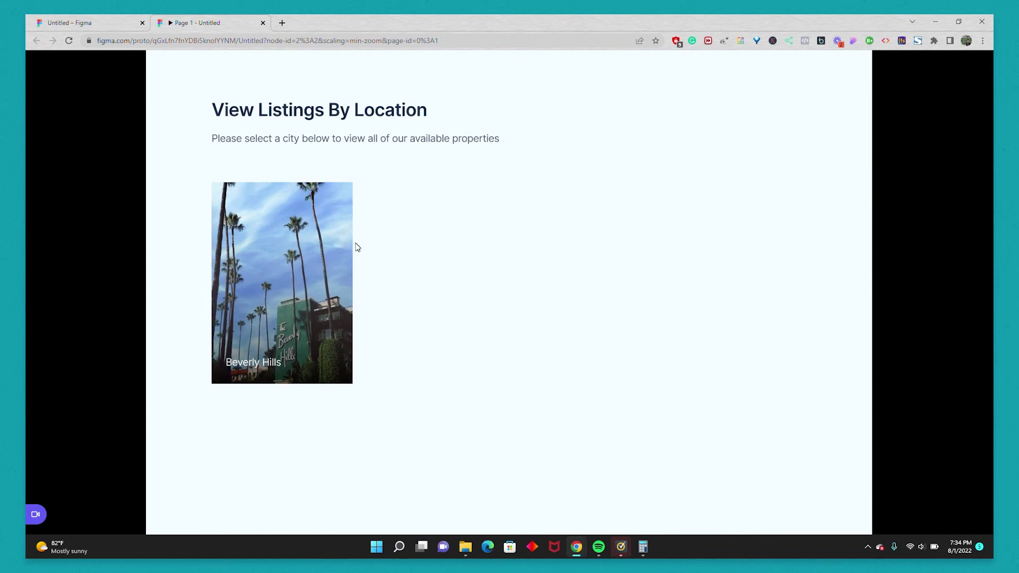
Duplicate the card in Desktop - 1 into a row of four cards spaced 20 px apart
click(90, 23)
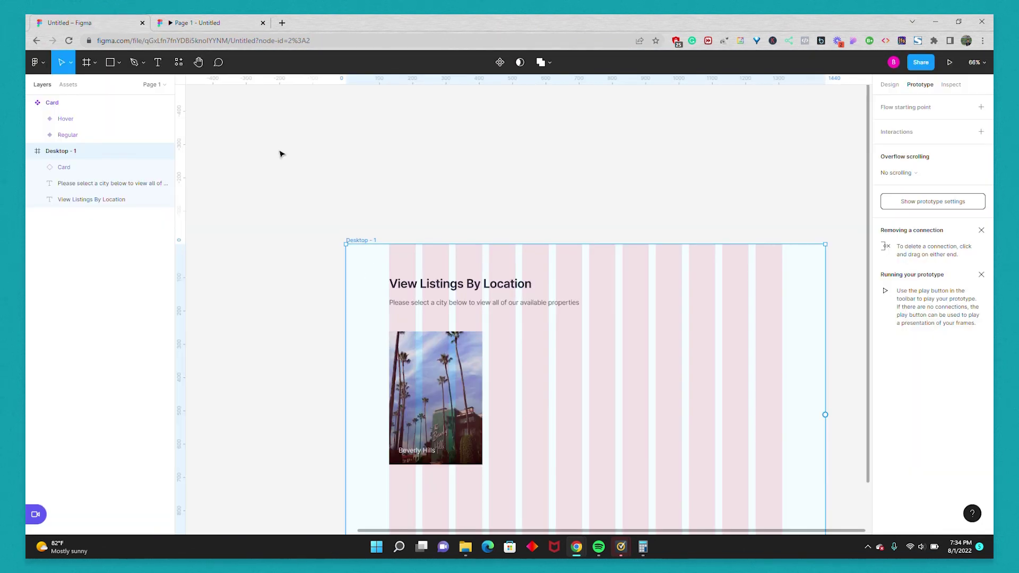
scroll(512, 166, down, 2)
click(438, 165)
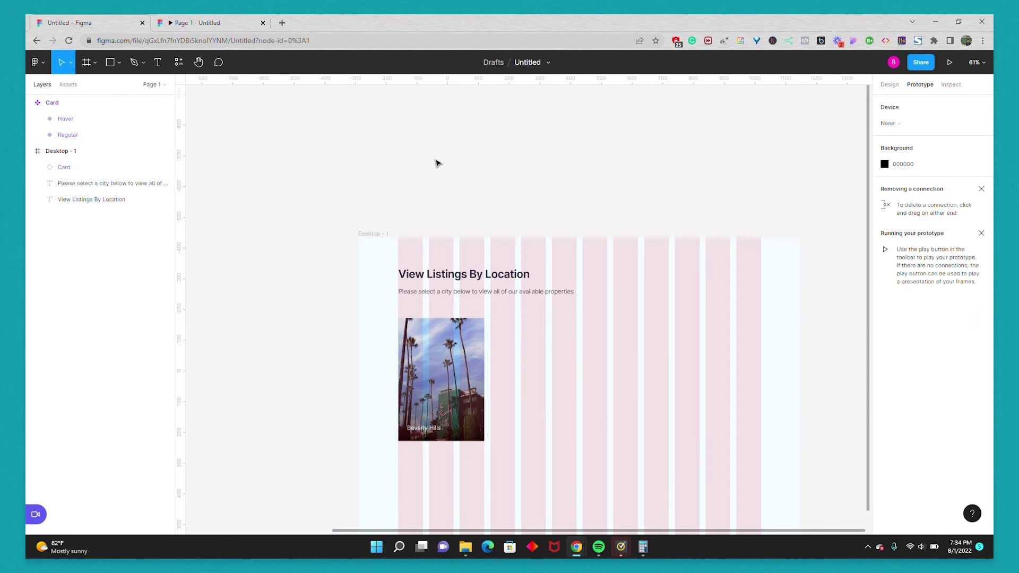
click(446, 349)
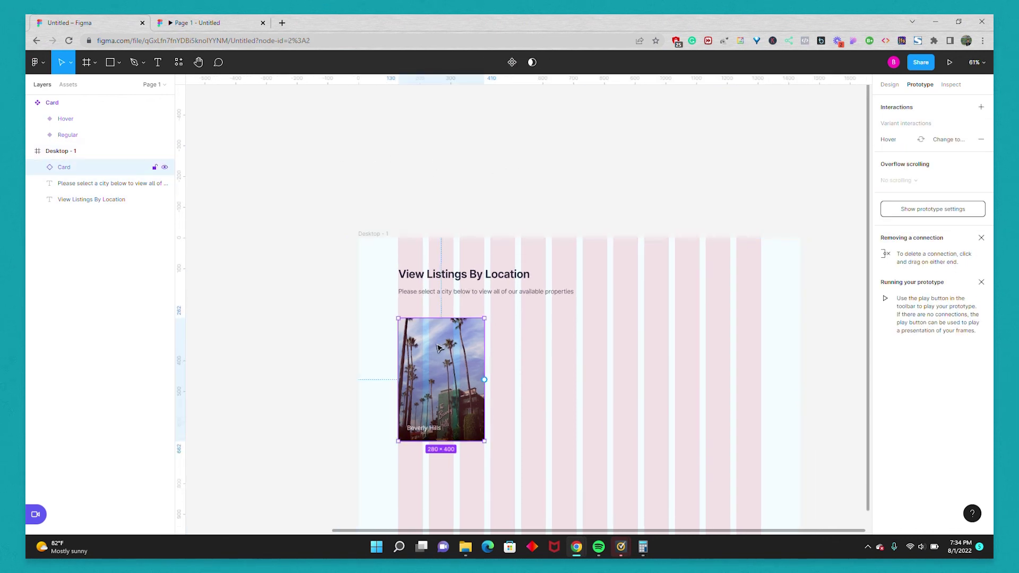
click(890, 95)
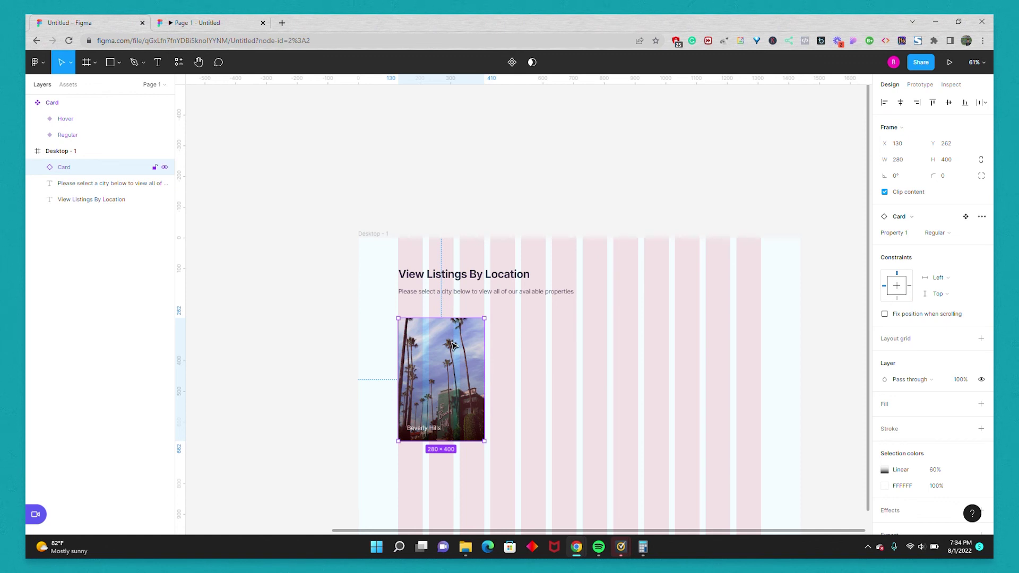
drag(451, 357, 732, 359)
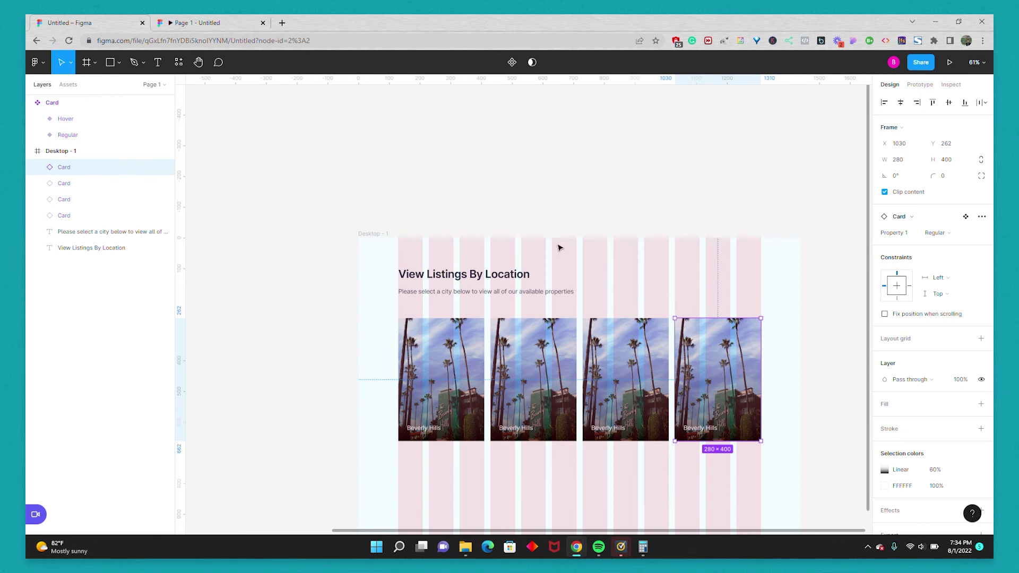
Select the second card's Img layer and bring up its image fill settings
click(535, 351)
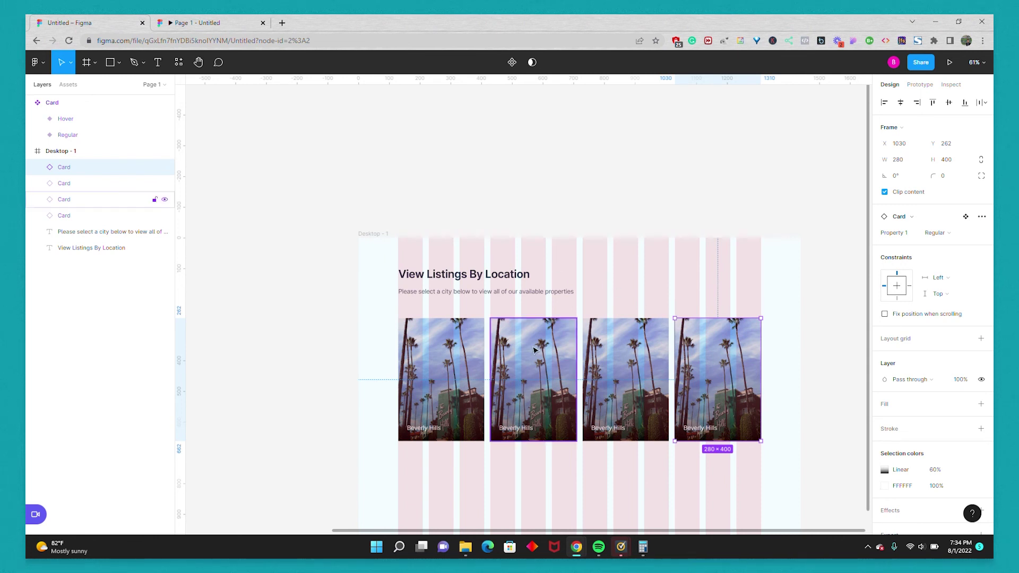
click(37, 200)
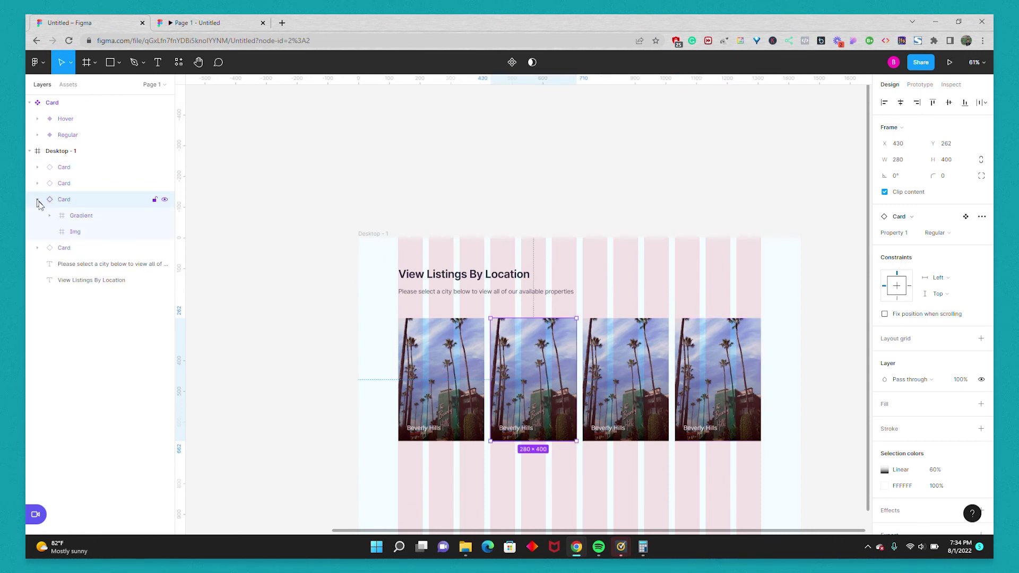
click(102, 233)
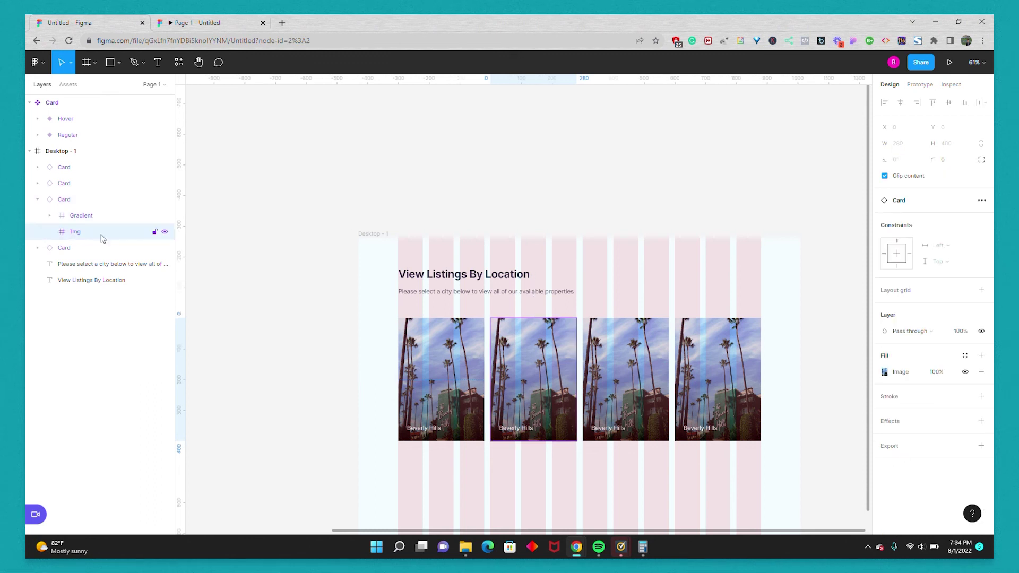
click(885, 372)
Replace the second card's photo with the domed building pexels image
click(812, 365)
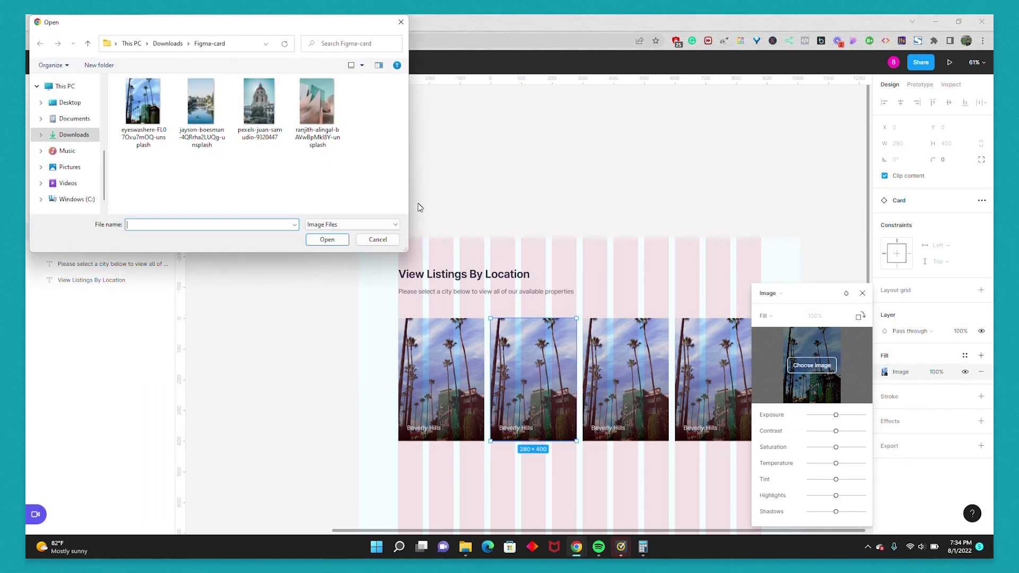
double_click(259, 99)
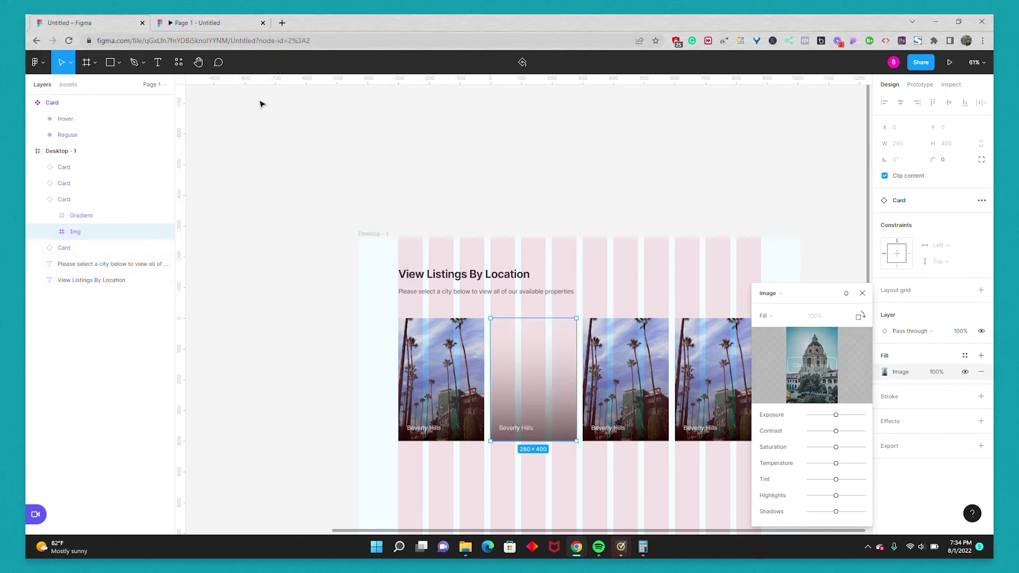
click(862, 293)
Change the second card's Beverly Hills label to Pasadena
double_click(516, 428)
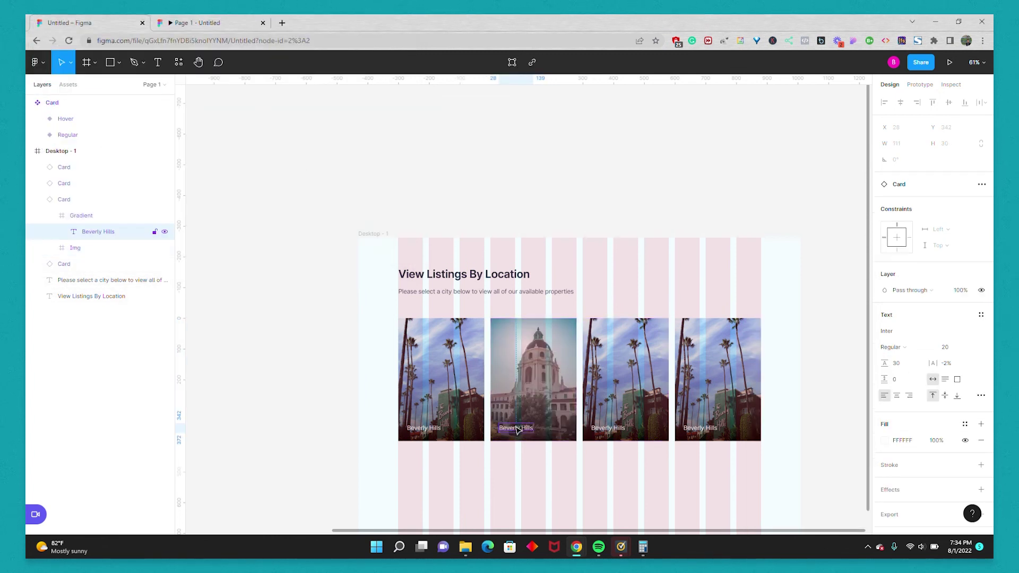
text(Pasadena)
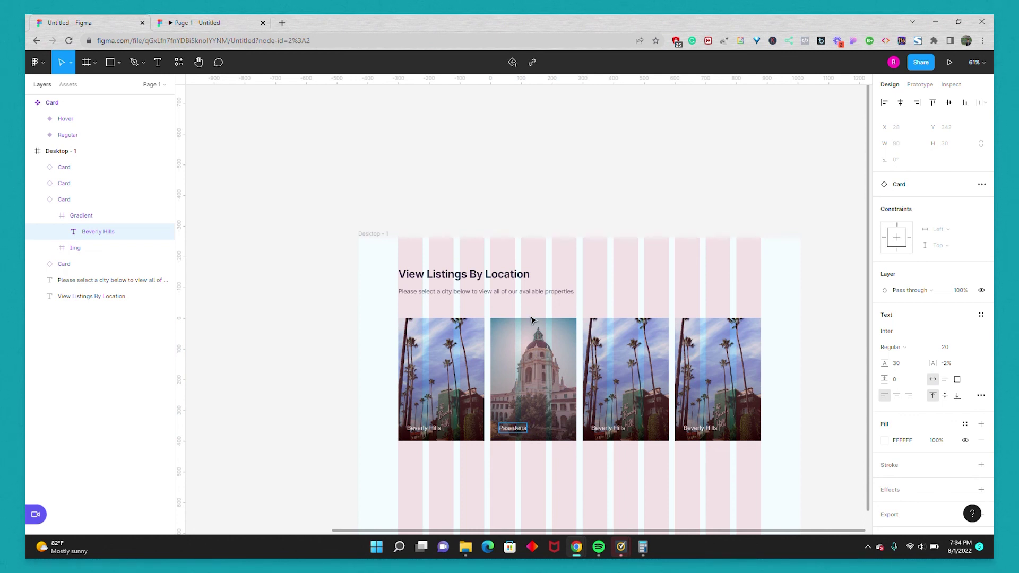
key(Escape)
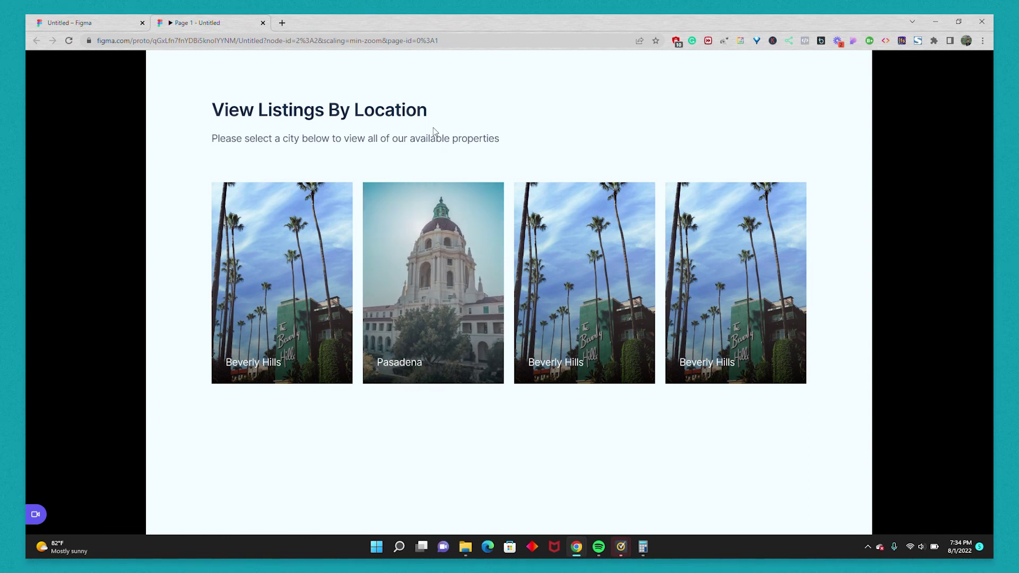
Inspect the prototype preview: three Beverly Hills cards and the domed-building Pasadena card second
mouse_move(351, 71)
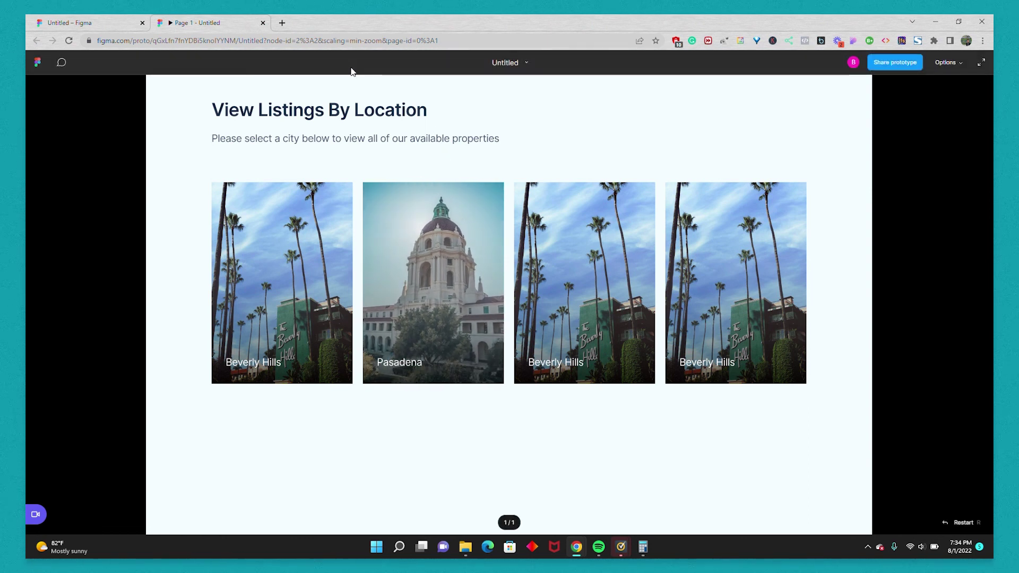